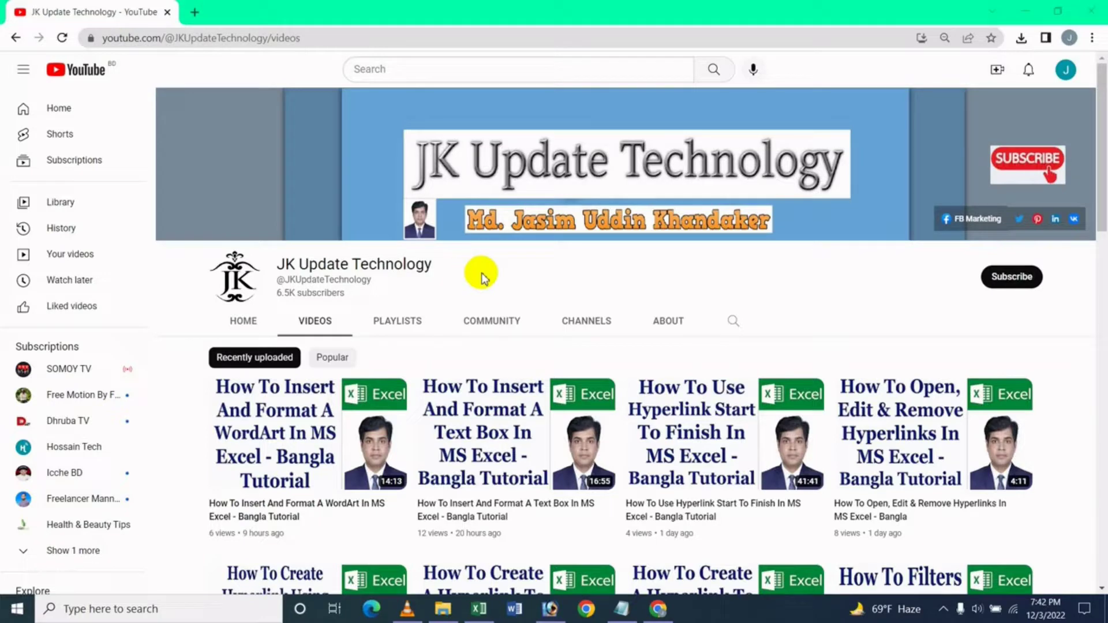
# Switch from the YouTube page to the blank Excel workbook Book4.
pyautogui.click(479, 609)
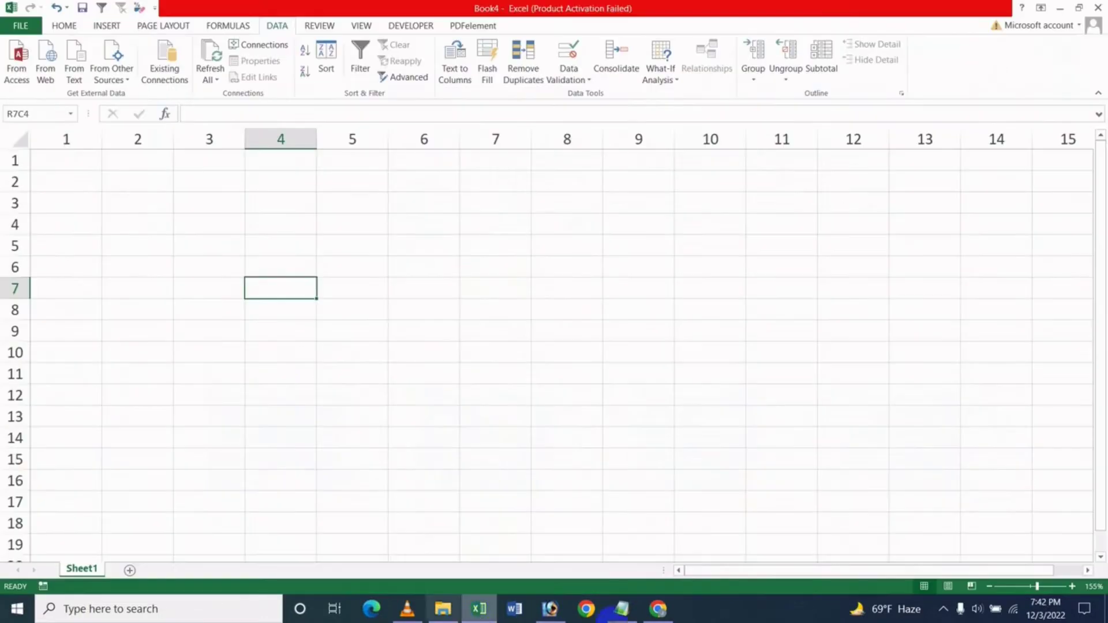
# Select cell R7C3 and start adding a Microsoft Office Signature Line from the Insert ribbon.
pyautogui.click(364, 330)
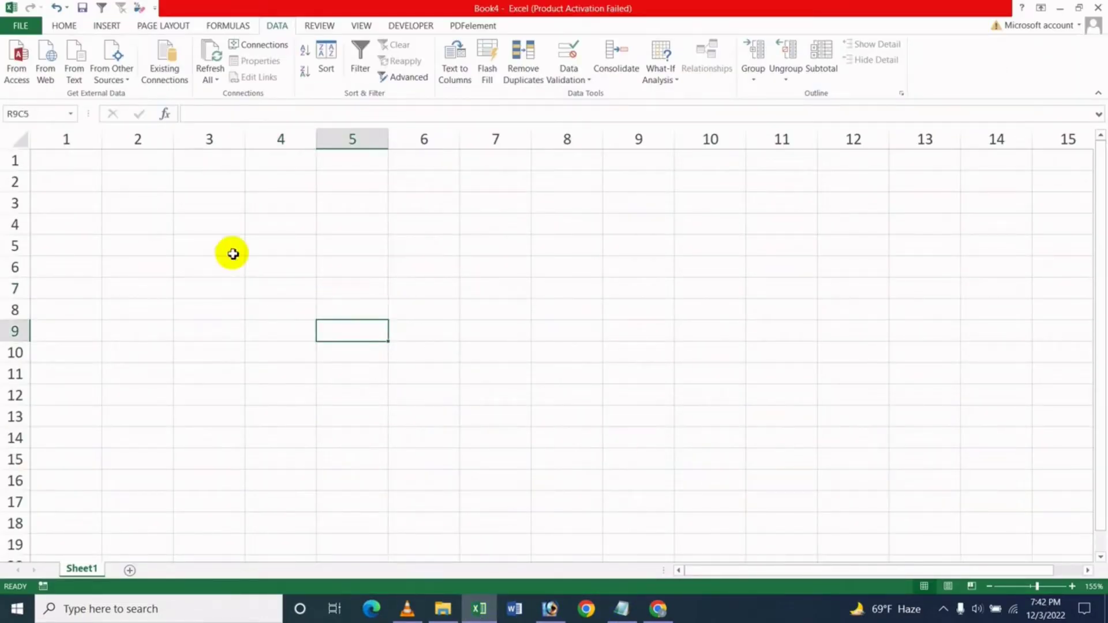
pyautogui.click(476, 273)
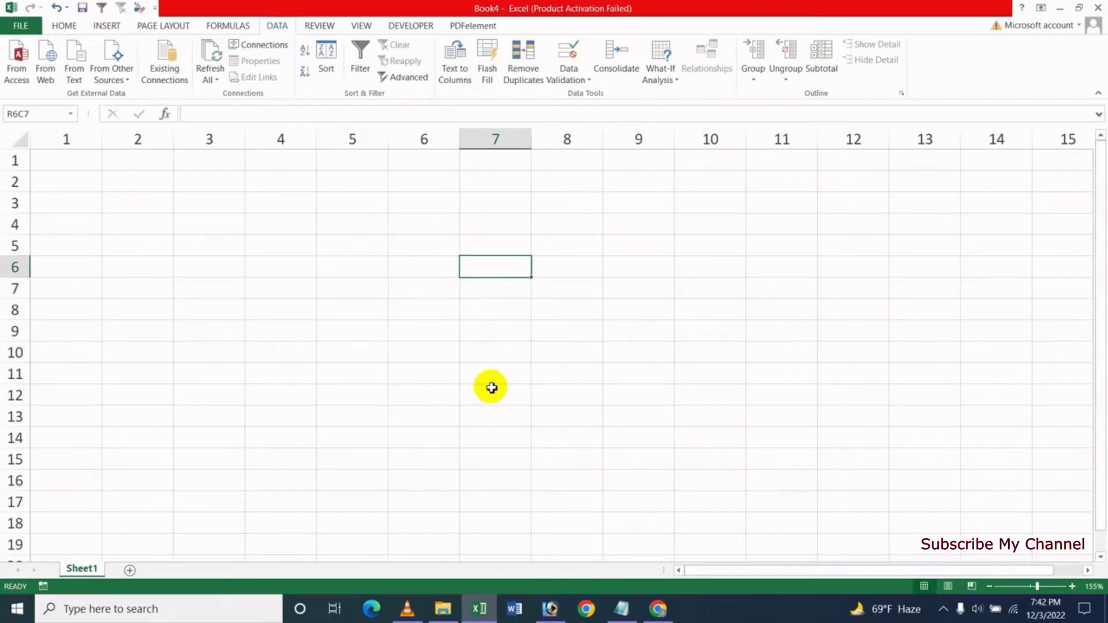
pyautogui.click(196, 285)
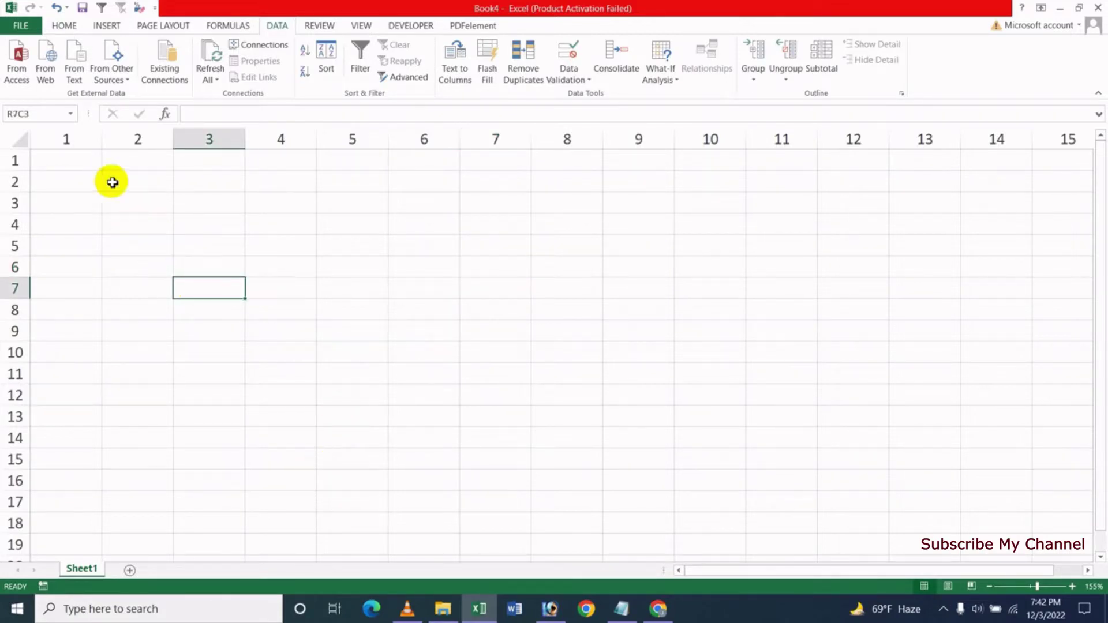
pyautogui.click(107, 26)
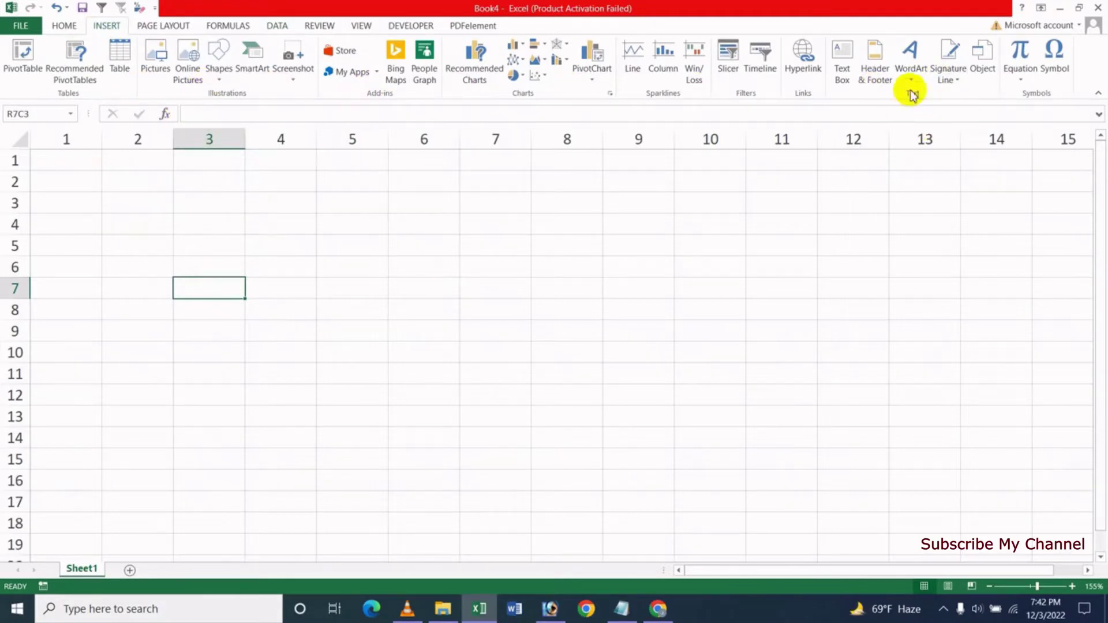
pyautogui.click(957, 83)
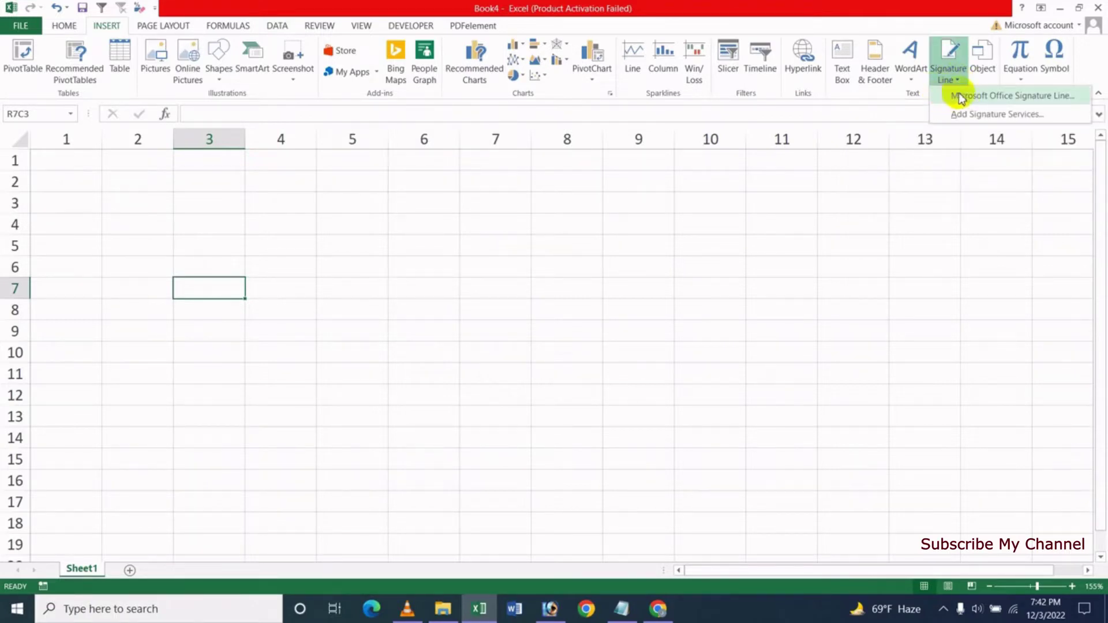
pyautogui.click(1000, 97)
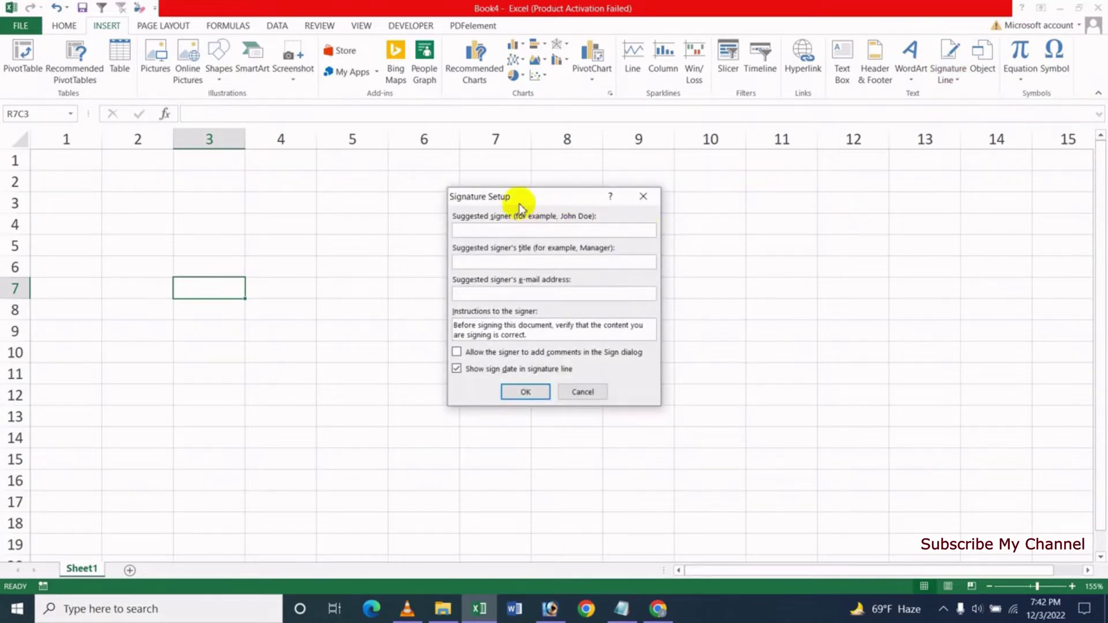
# In Signature Setup, enter the suggested signer's full name and the title 'Digital Marketer'.
pyautogui.moveTo(537, 198); pyautogui.dragTo(582, 206)
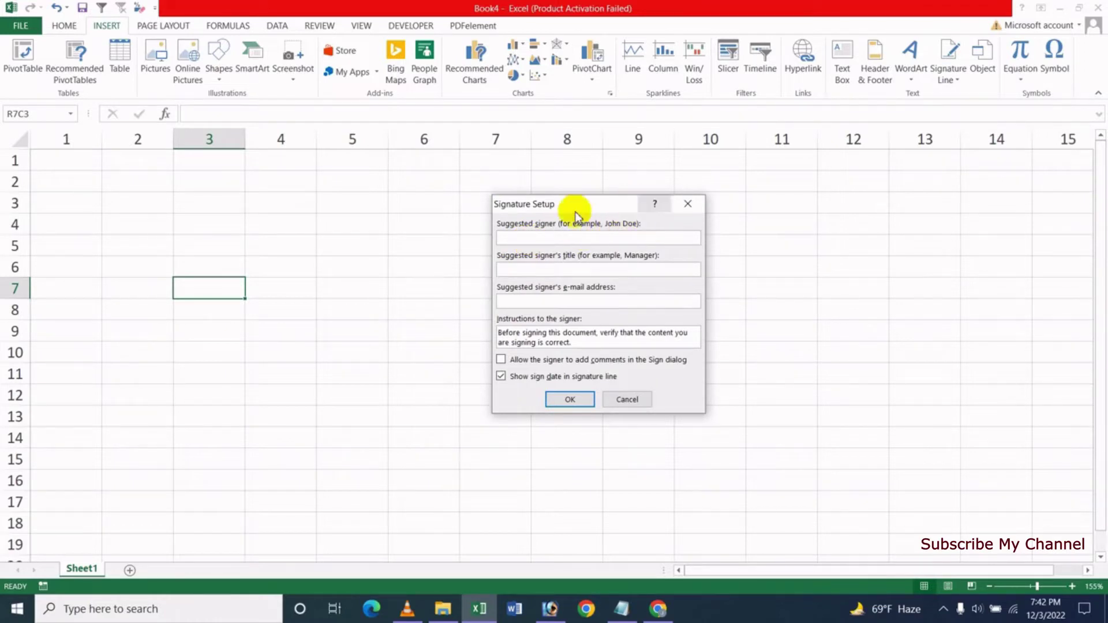
pyautogui.click(518, 237)
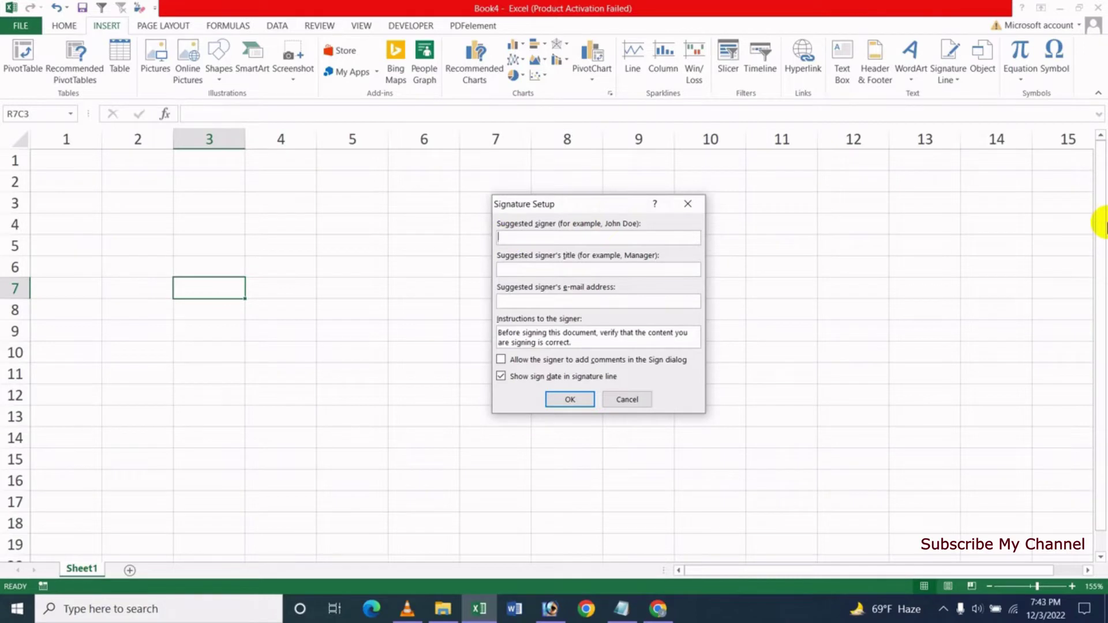
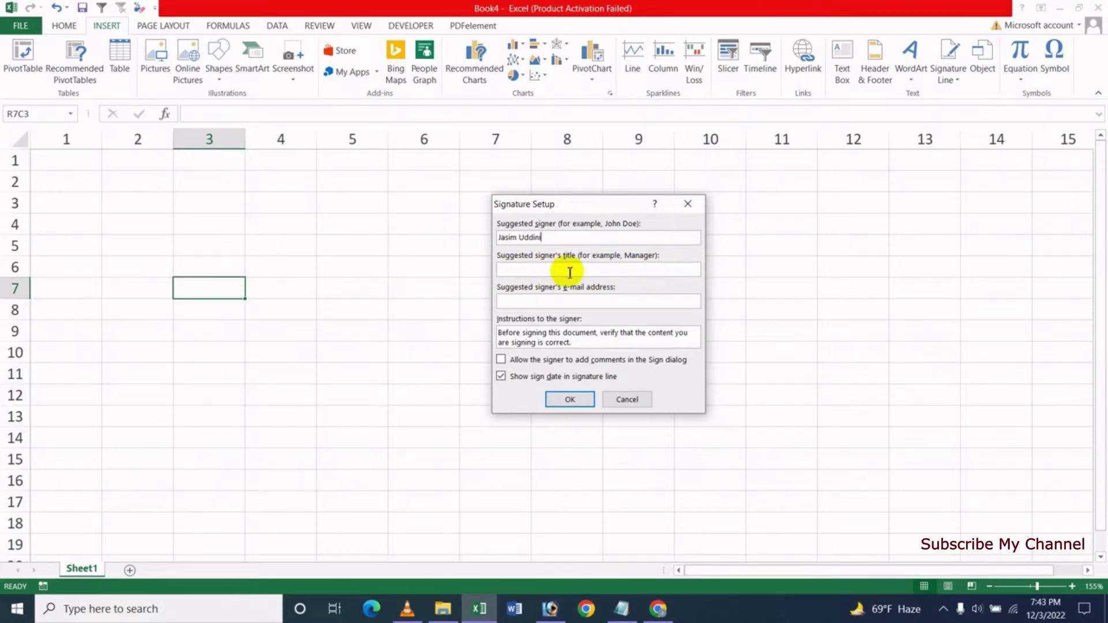
pyautogui.click(522, 270)
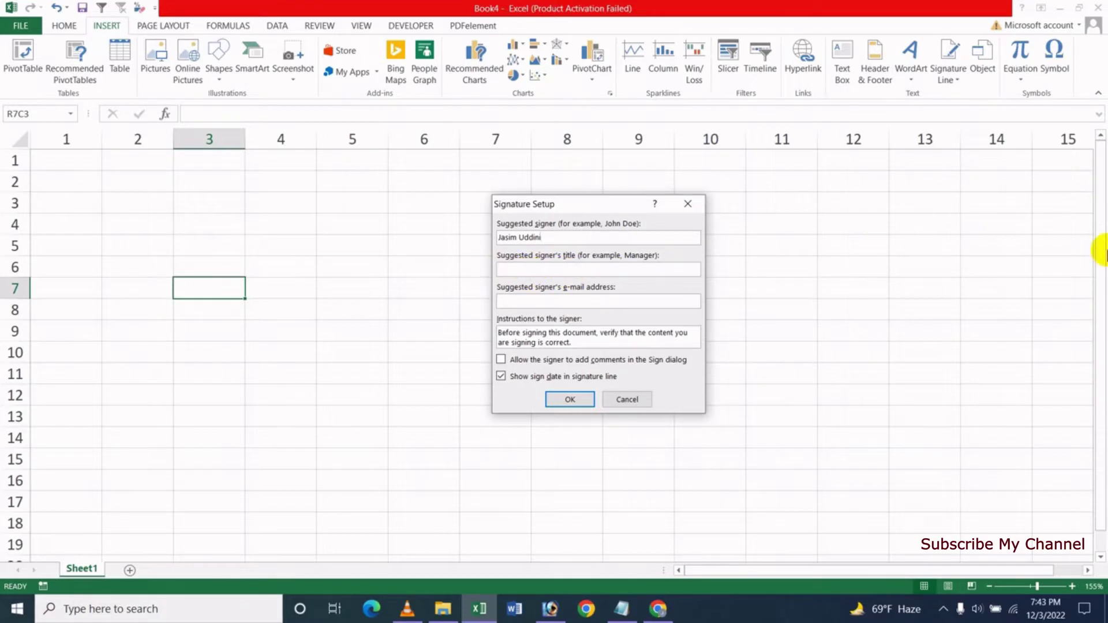
pyautogui.write('Digital')
pyautogui.write(' Marketer')
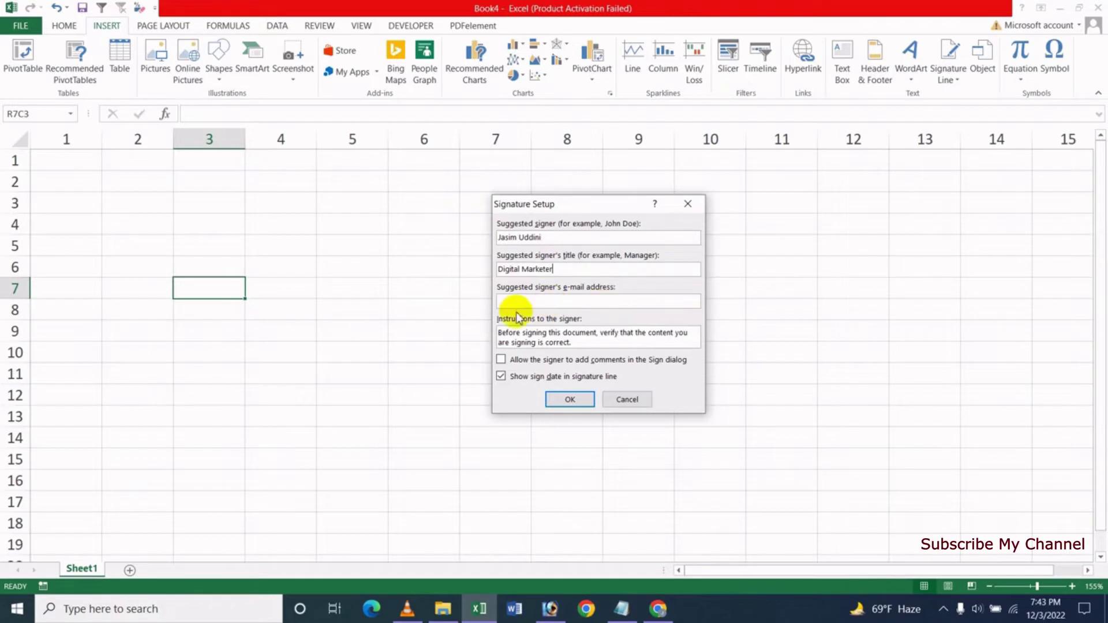
pyautogui.click(528, 300)
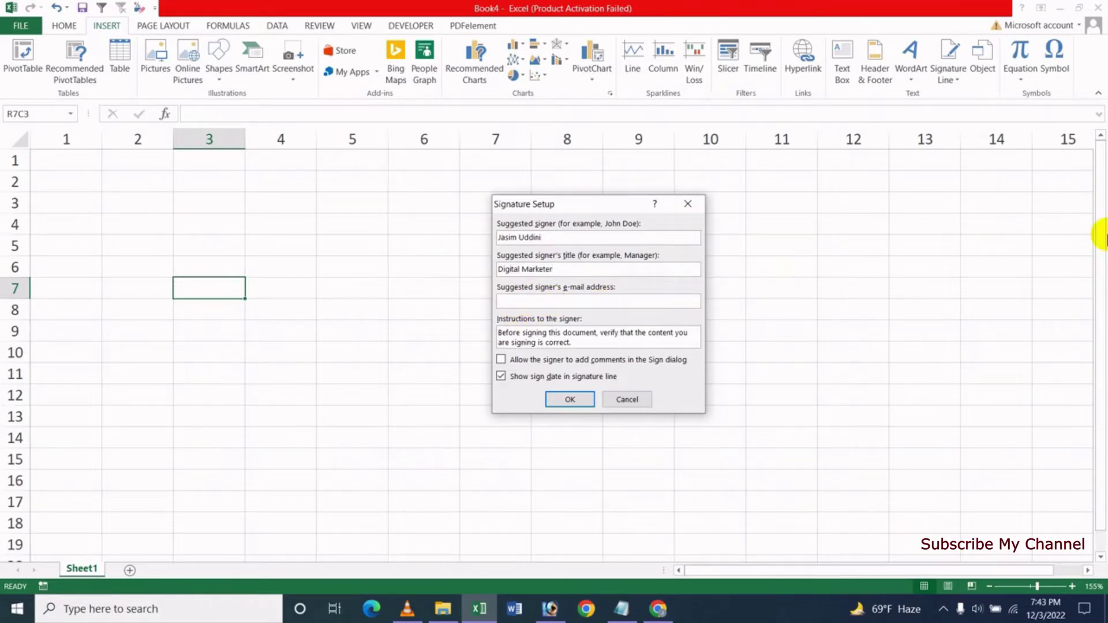
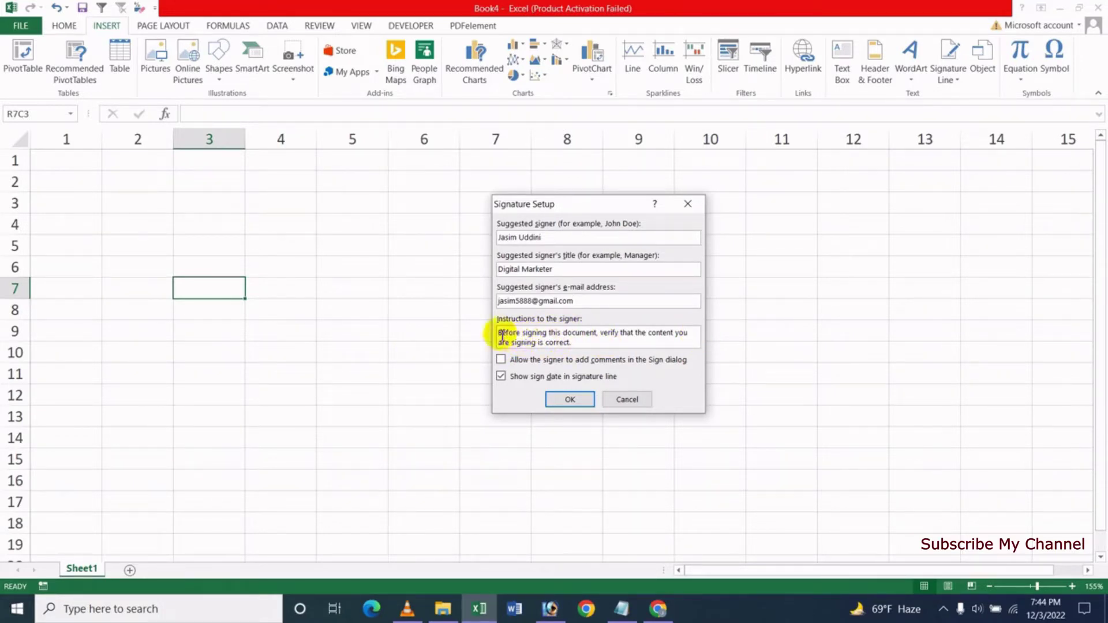
# Fill in the signer's e-mail address, keeping the default instructions to the signer.
pyautogui.click(500, 335)
pyautogui.keyDown('shift'); pyautogui.click(593, 346); pyautogui.keyUp('shift')
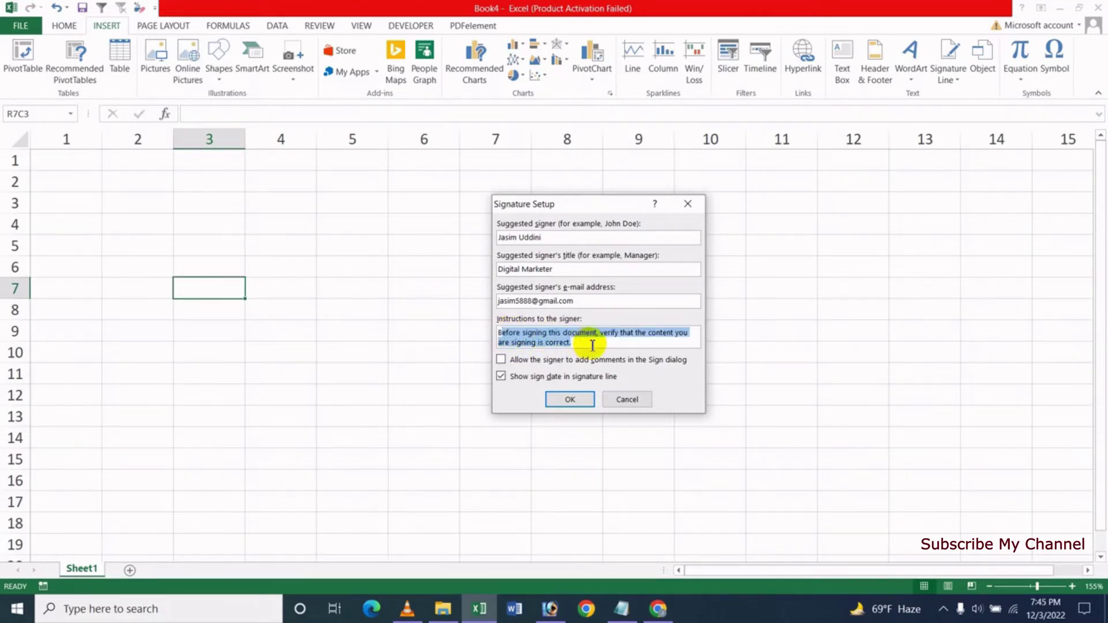
pyautogui.press('BackSpace')
pyautogui.press('BackSpace')
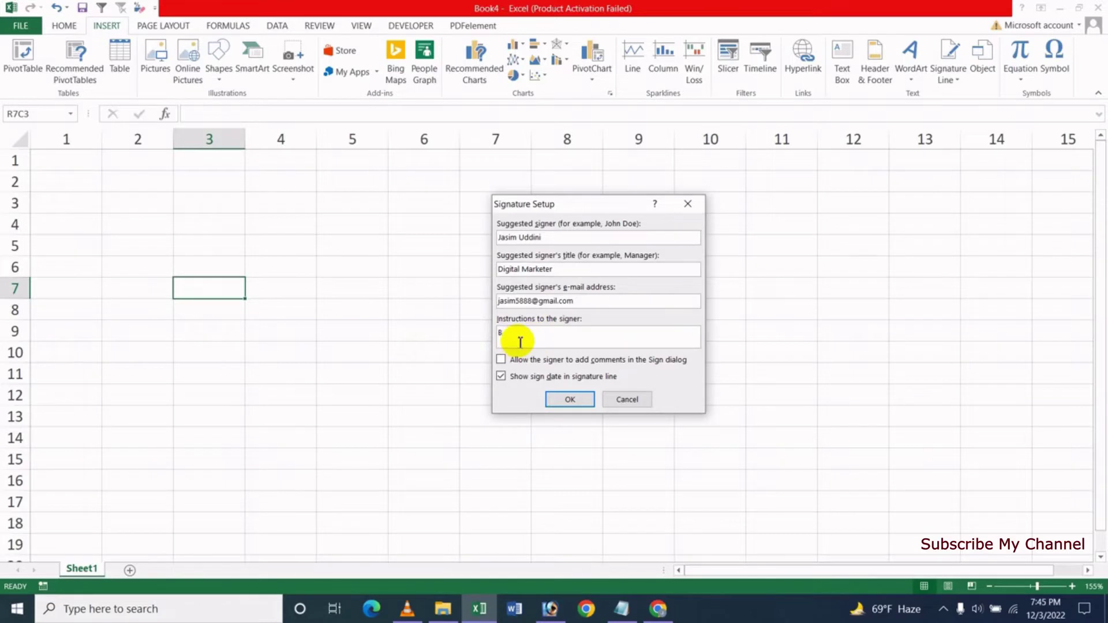
pyautogui.hotkey('ctrl', 'z')
# Confirm Signature Setup to place the signer's name and Digital Marketer signature line on the sheet.
pyautogui.click(586, 334)
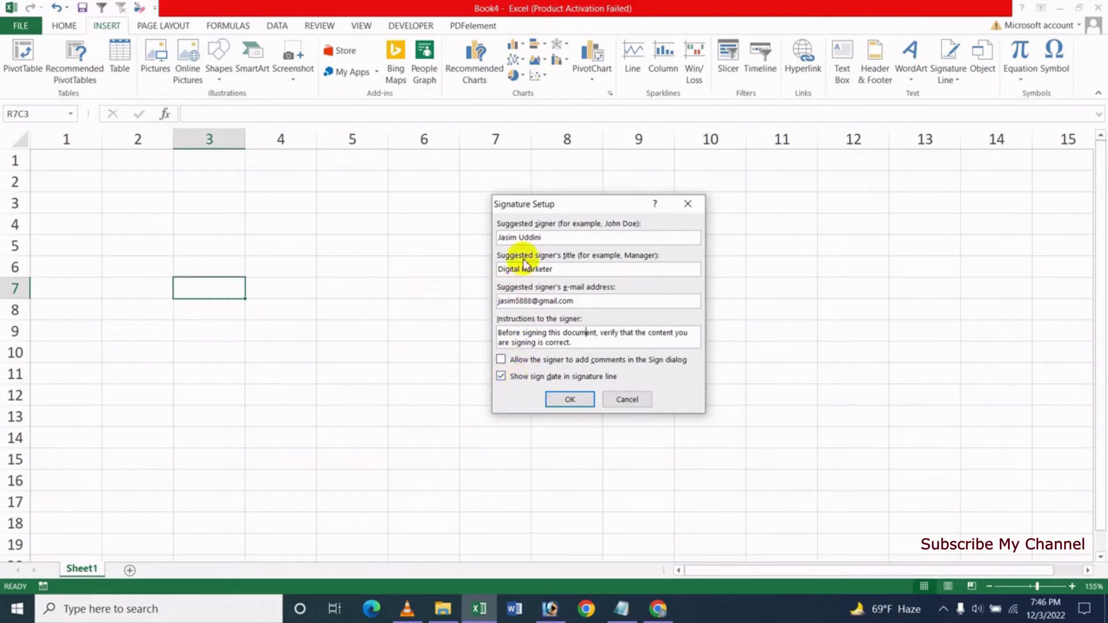
pyautogui.click(568, 400)
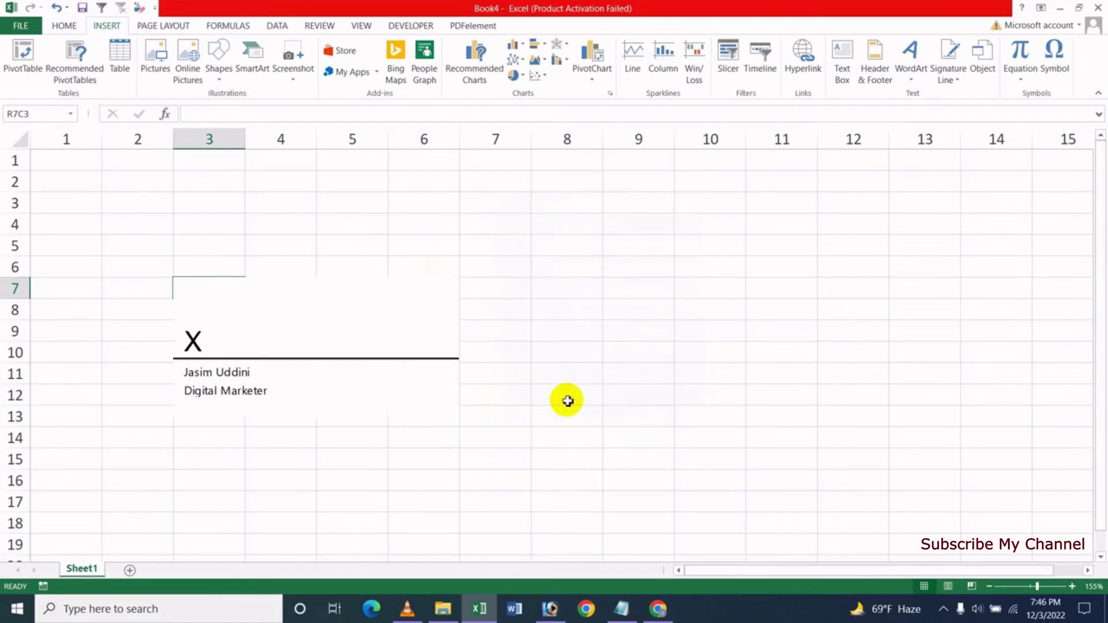
# Drag the signature line to roughly columns 2–6, rows 11–17.
pyautogui.click(267, 329)
pyautogui.moveTo(591, 386); pyautogui.dragTo(361, 366)
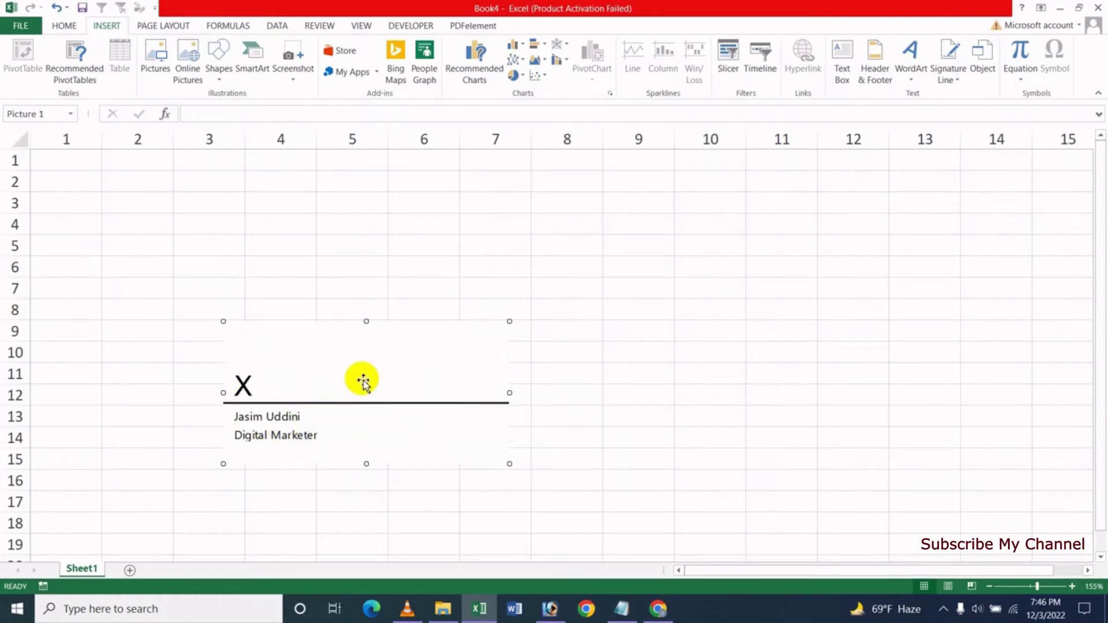
pyautogui.moveTo(352, 377)
pyautogui.mouseDown()
pyautogui.moveTo(510, 354)
pyautogui.moveTo(368, 365)
pyautogui.mouseUp()
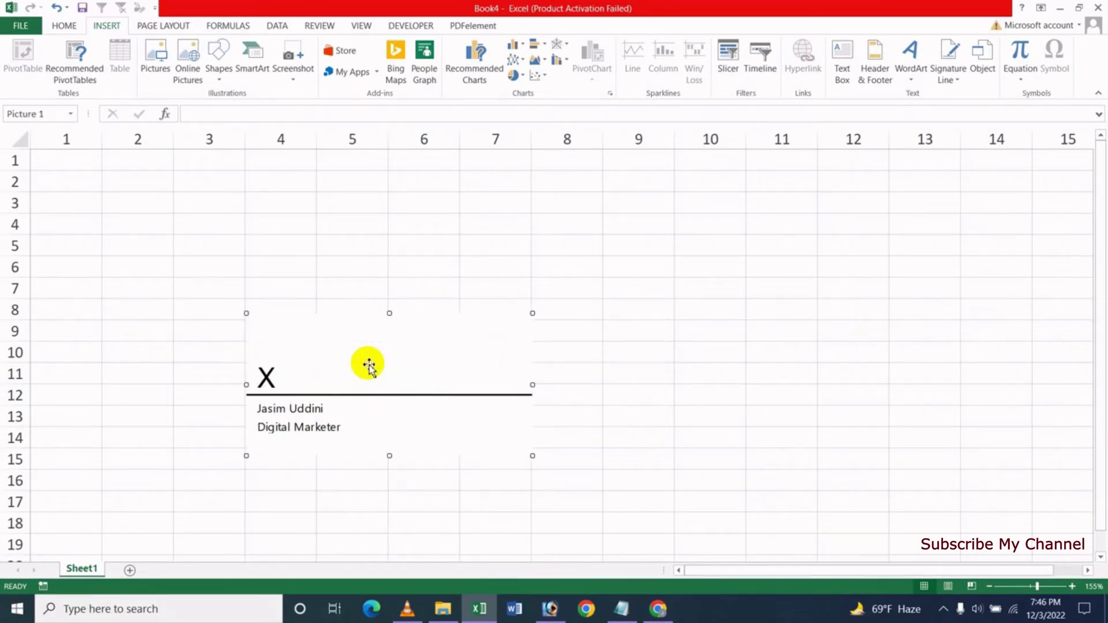
pyautogui.moveTo(413, 359); pyautogui.dragTo(315, 410)
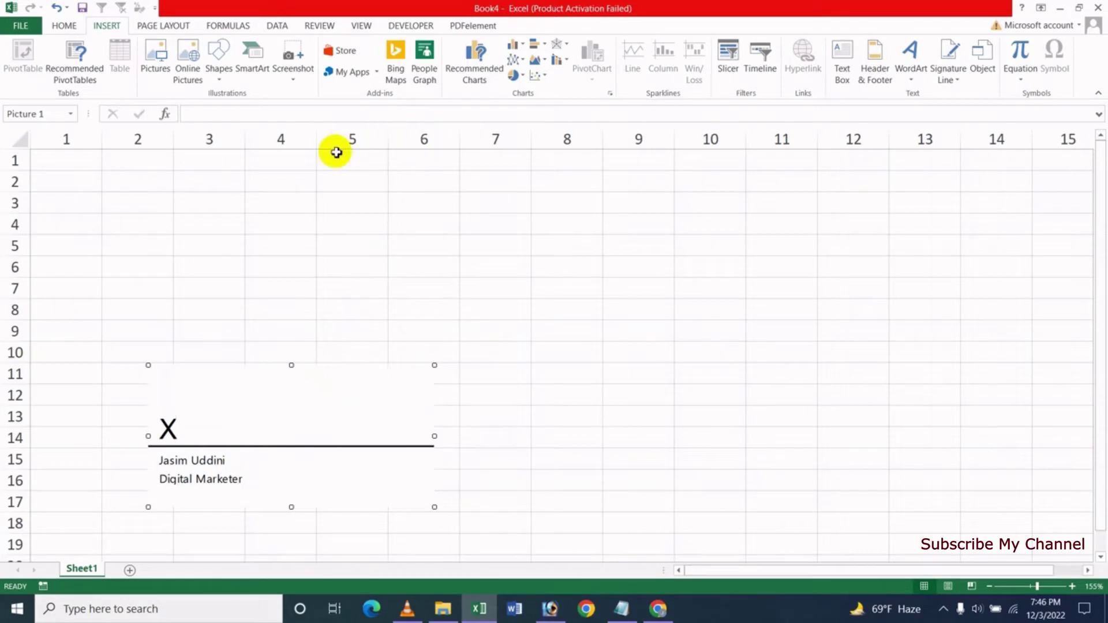
# Check the page in Print preview, then return to the worksheet.
pyautogui.click(38, 29)
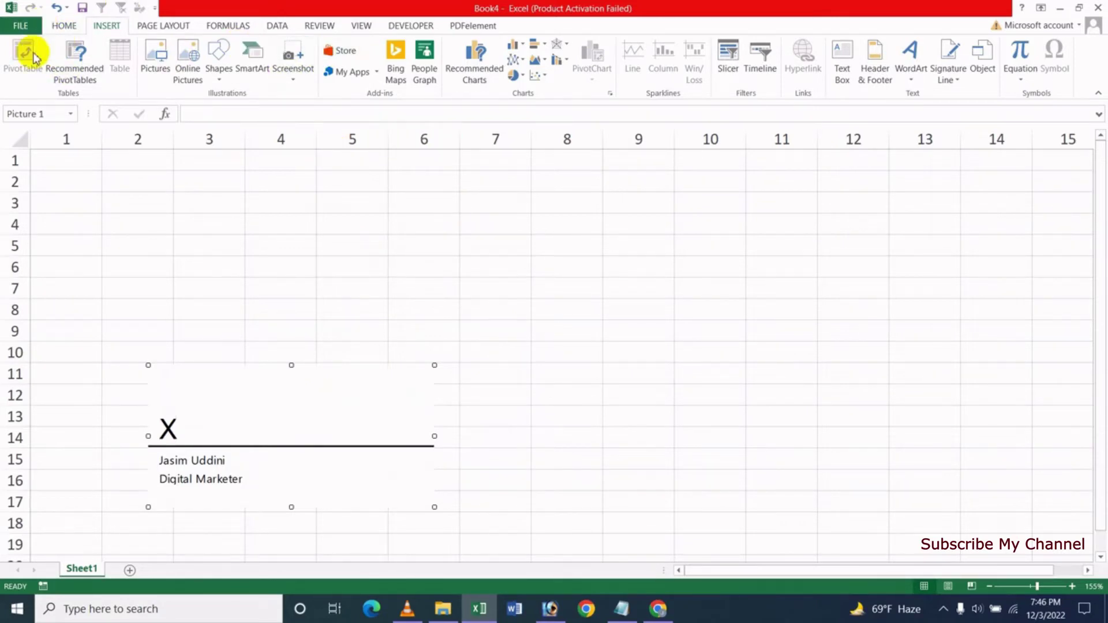
pyautogui.click(42, 179)
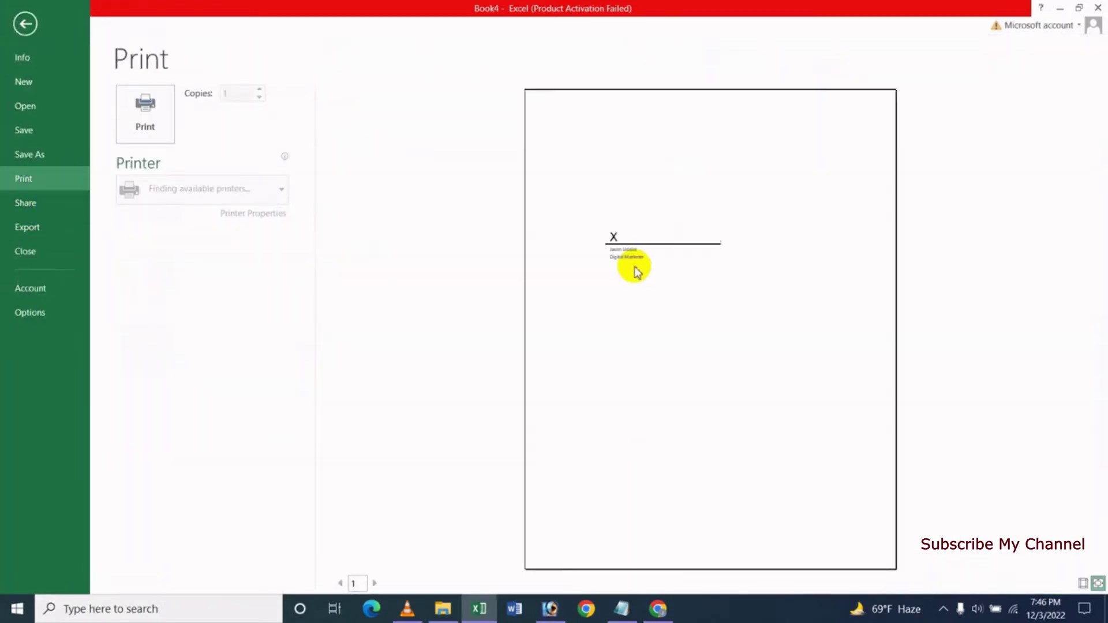
pyautogui.click(25, 25)
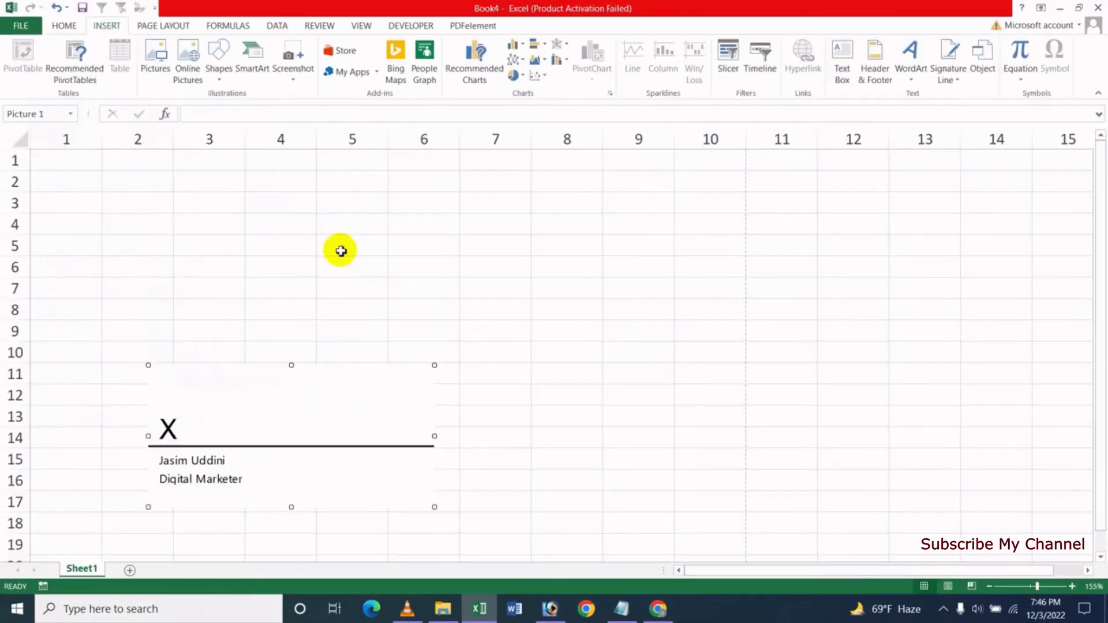
pyautogui.click(360, 26)
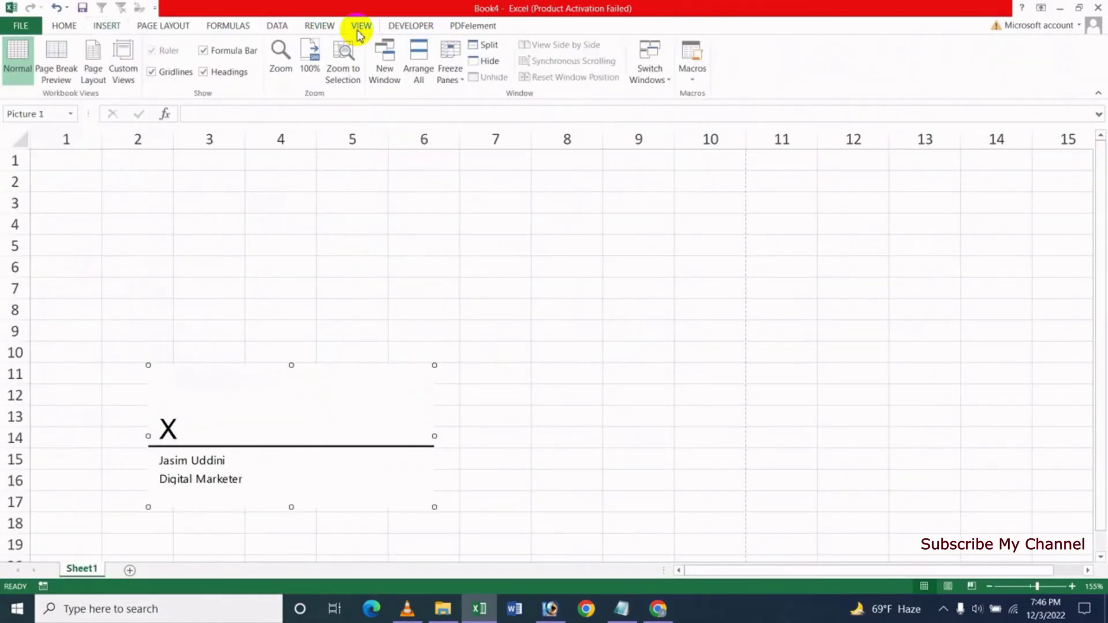
# Switch to Page Layout view and drag the signature line to rows 41–47 at page 1's bottom.
pyautogui.click(93, 66)
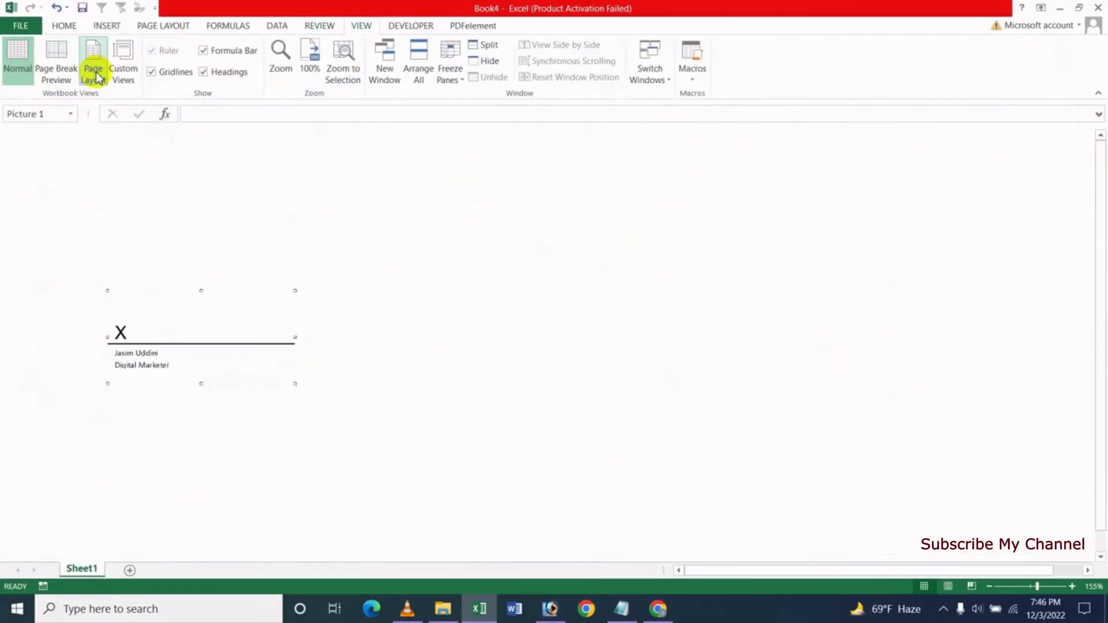
pyautogui.scroll(-3, 404, 414)
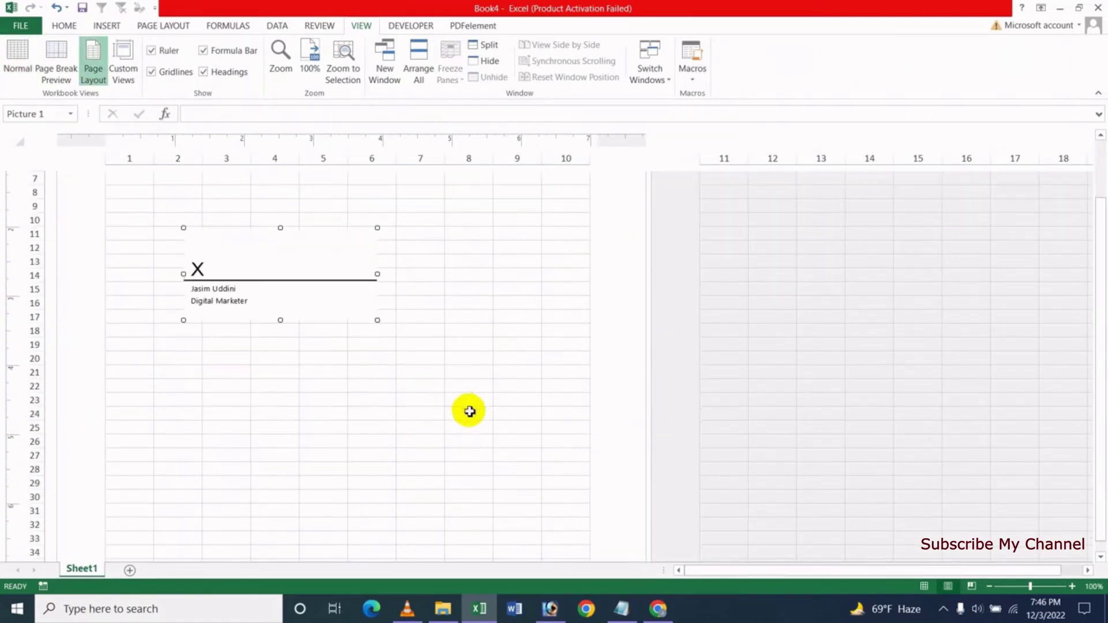
pyautogui.moveTo(367, 335); pyautogui.dragTo(462, 494)
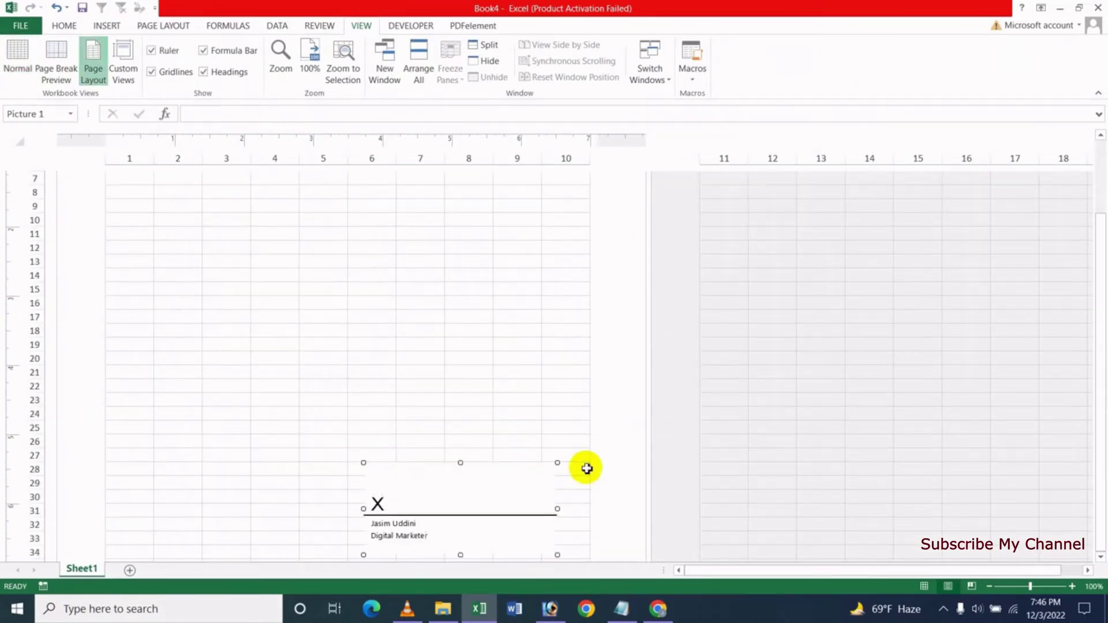
pyautogui.scroll(-3, 586, 467)
pyautogui.scroll(-2, 586, 468)
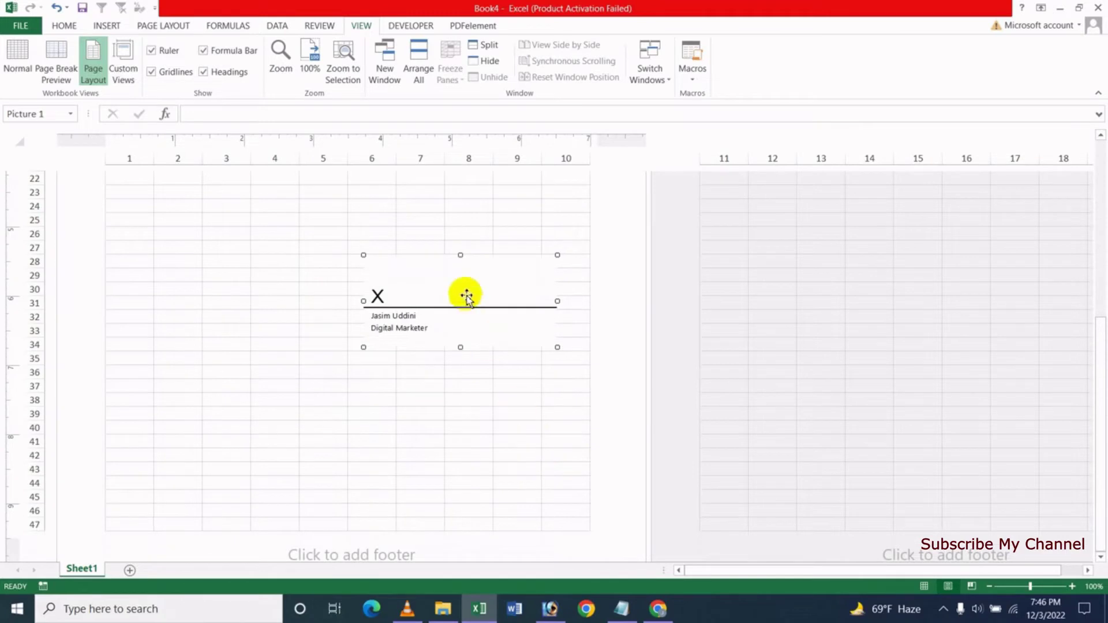
pyautogui.moveTo(465, 294); pyautogui.dragTo(500, 474)
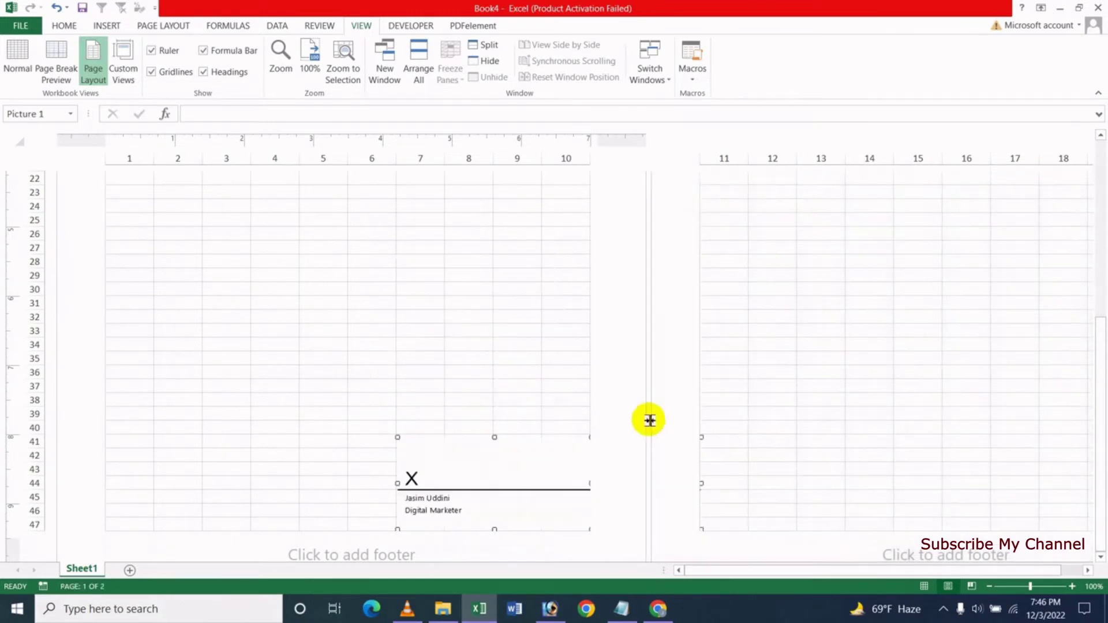
pyautogui.scroll(-3, 646, 425)
pyautogui.moveTo(483, 346)
pyautogui.mouseDown()
pyautogui.moveTo(492, 559)
pyautogui.moveTo(460, 440)
pyautogui.moveTo(448, 277)
pyautogui.mouseUp()
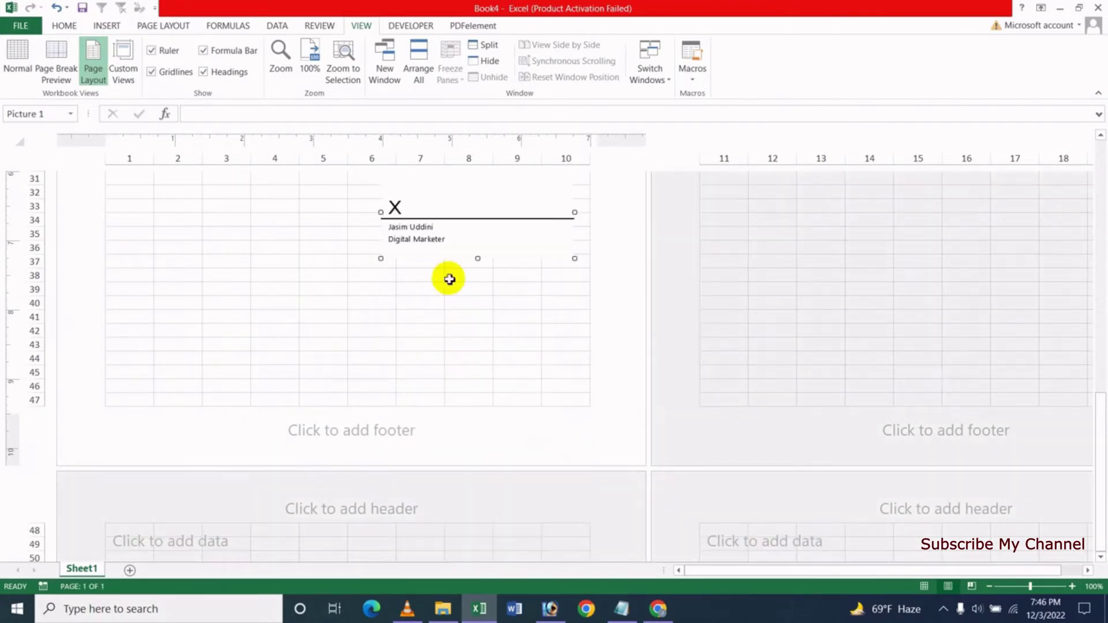
pyautogui.moveTo(498, 213); pyautogui.dragTo(496, 355)
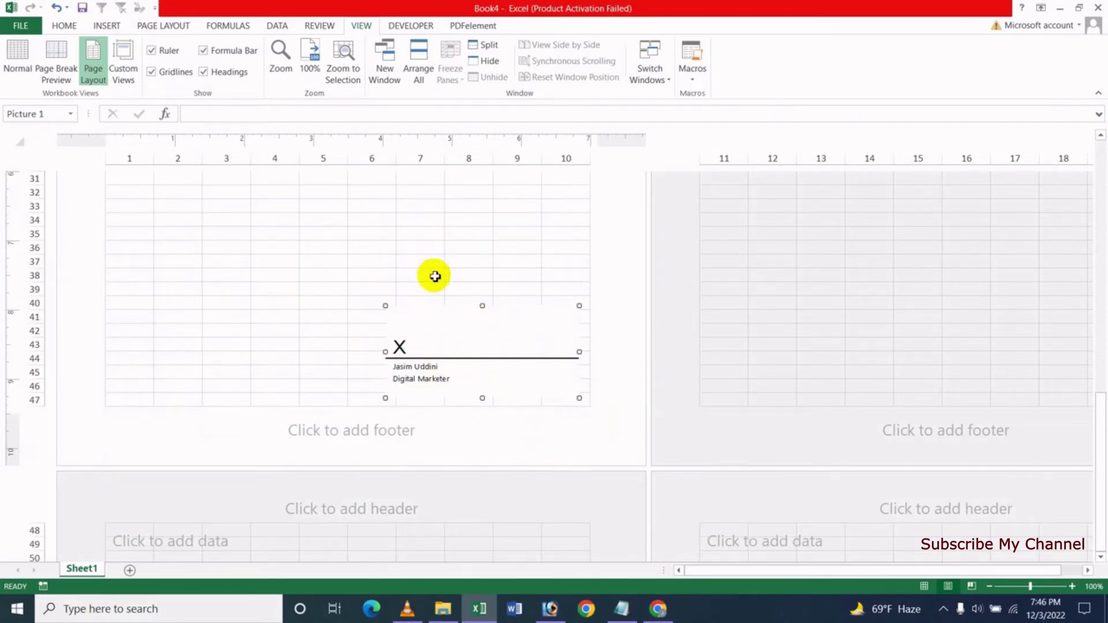
pyautogui.scroll(3, 472, 359)
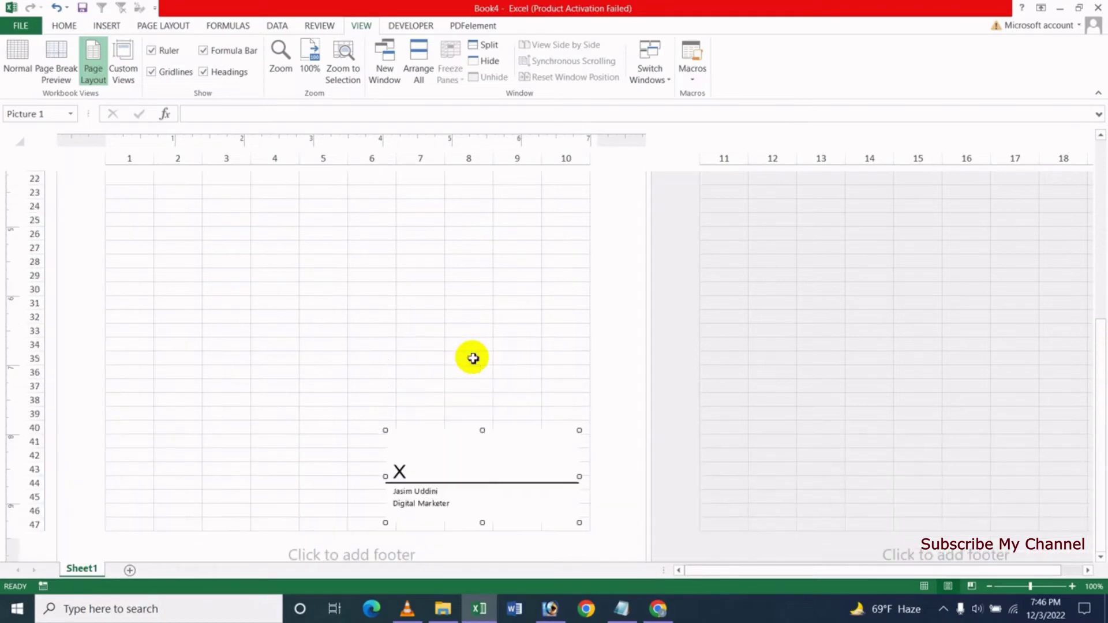
pyautogui.scroll(-2, 479, 386)
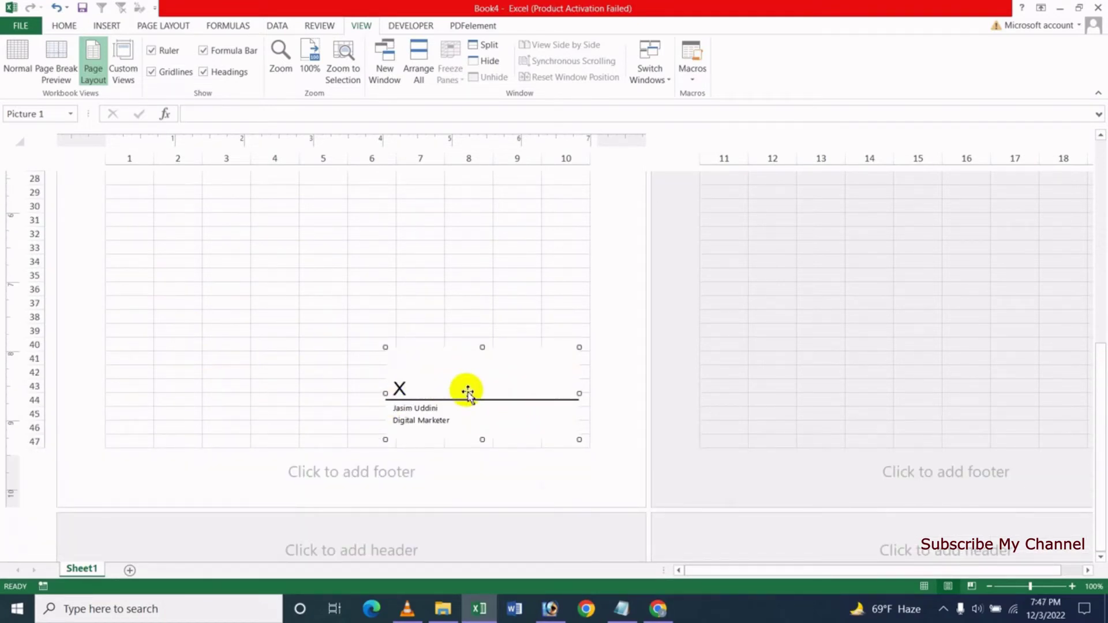
# Inspect the picture's Colors and Lines, Size and Picture format settings, then cancel unchanged.
pyautogui.rightClick(438, 383)
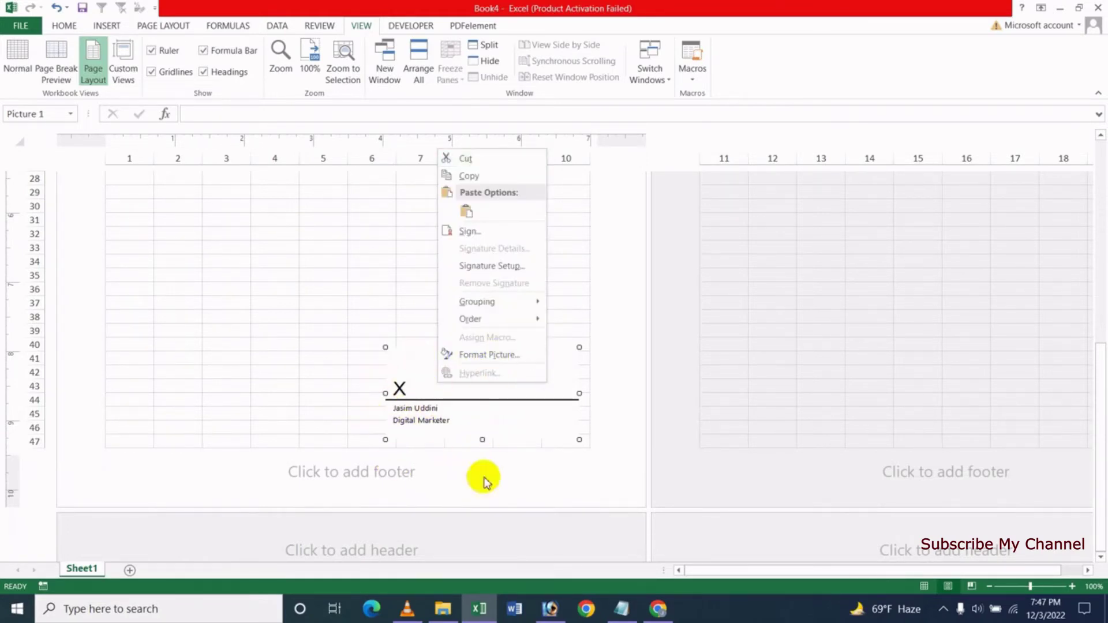
pyautogui.click(503, 356)
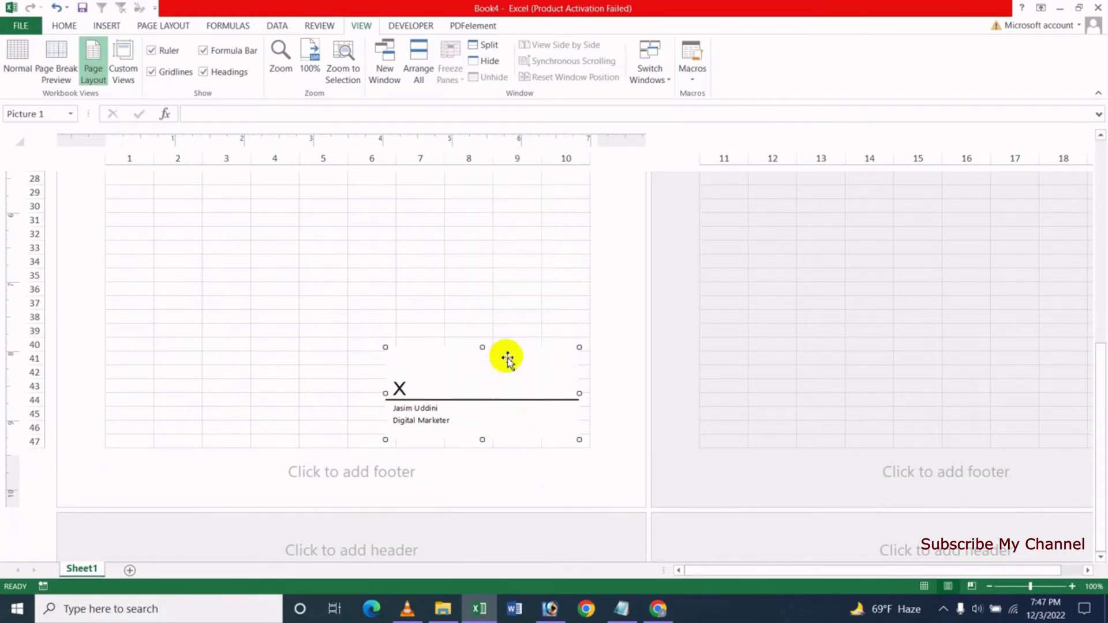
pyautogui.click(667, 215)
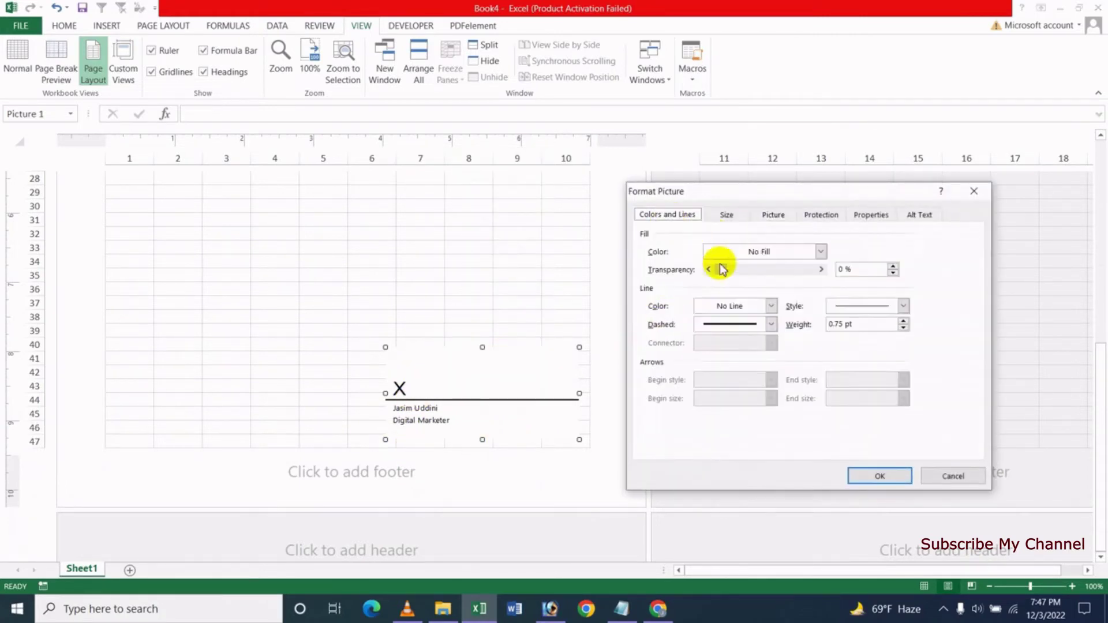
pyautogui.click(732, 217)
pyautogui.click(772, 216)
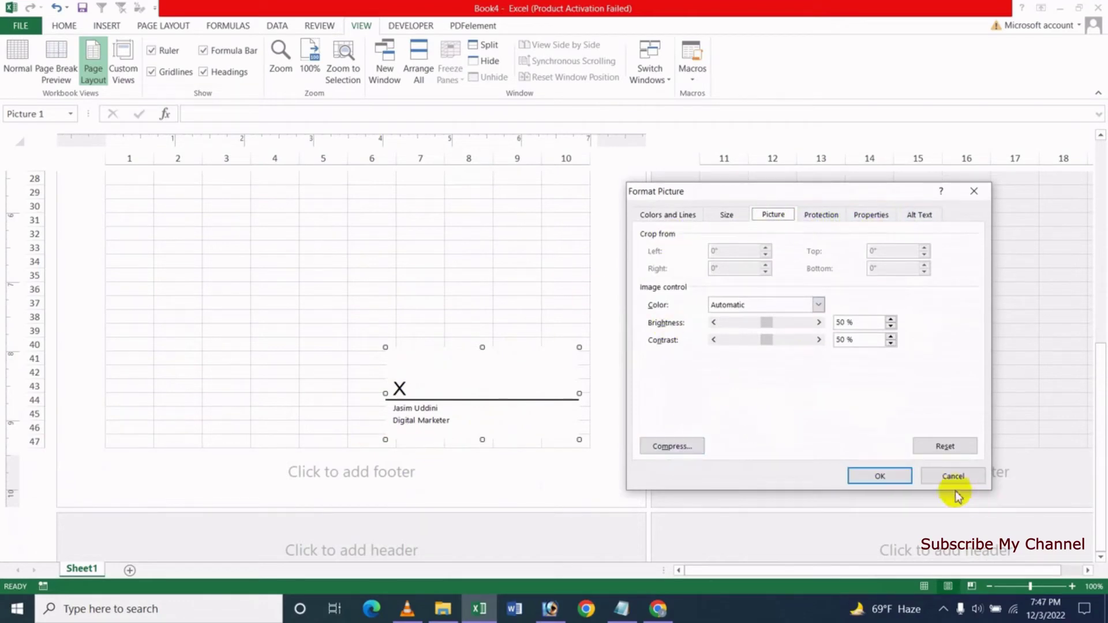
pyautogui.click(952, 477)
pyautogui.rightClick(492, 398)
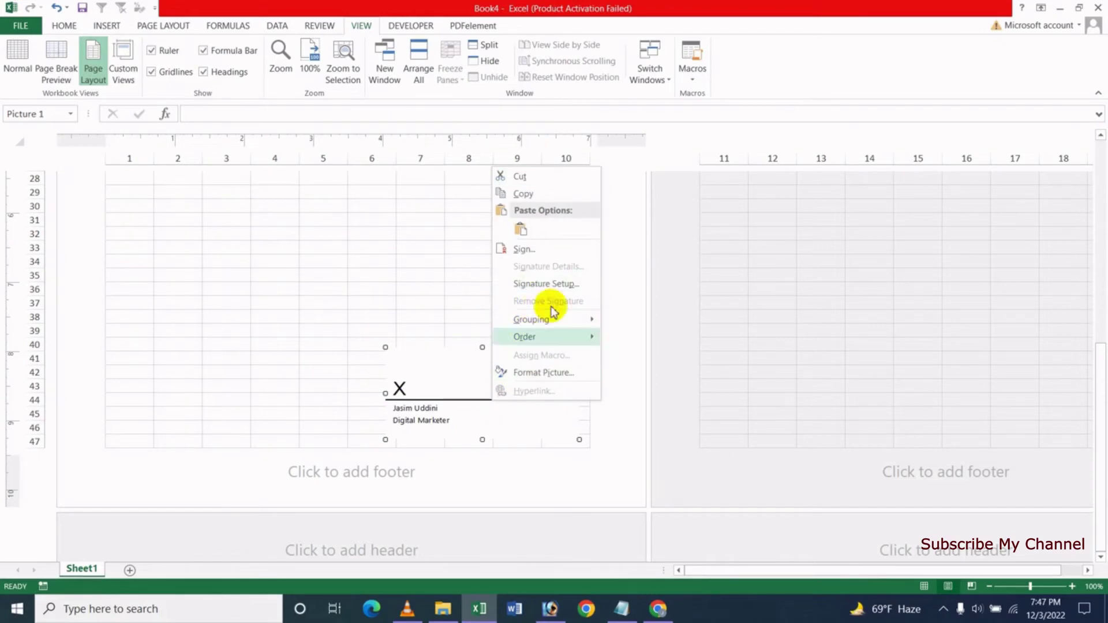
# Correct the suggested signer's name and allow the signer to add comments when signing.
pyautogui.click(543, 283)
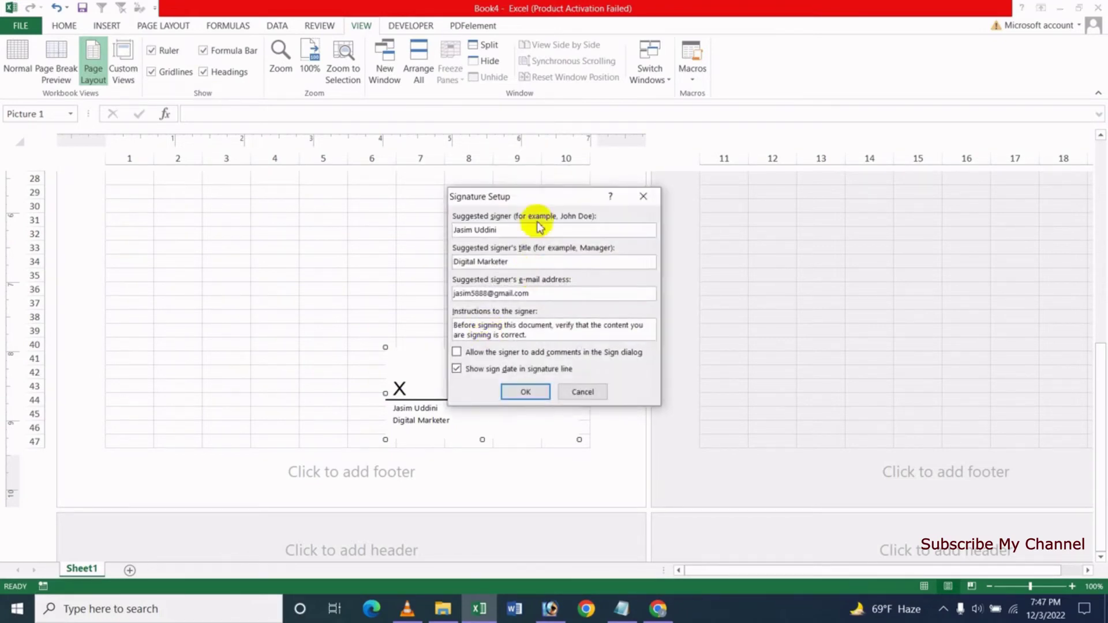
pyautogui.moveTo(540, 196); pyautogui.dragTo(651, 197)
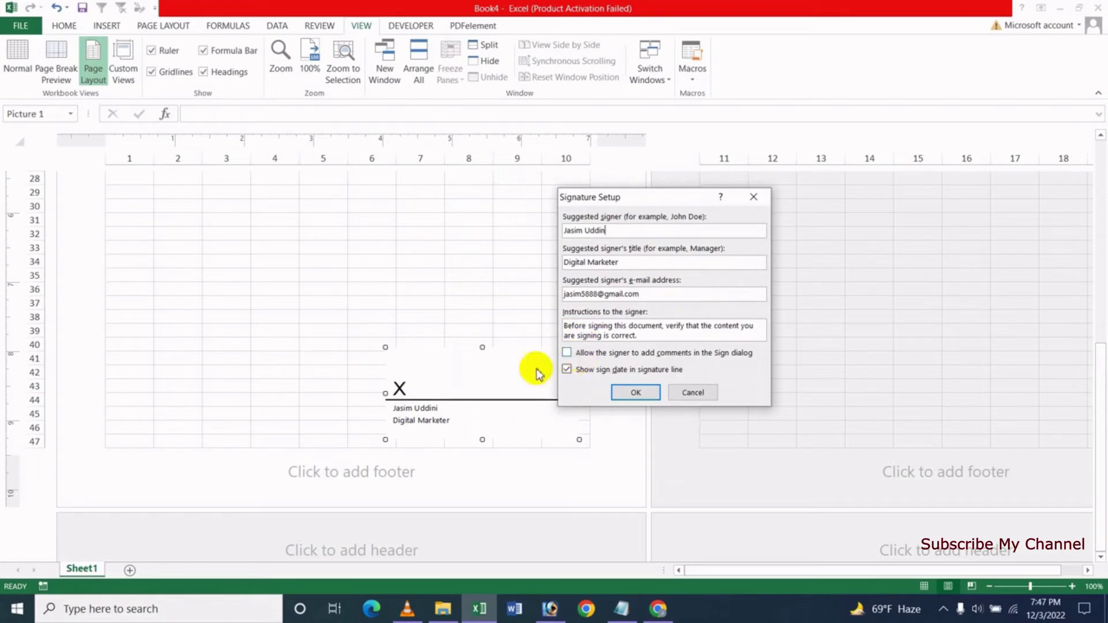
pyautogui.click(568, 352)
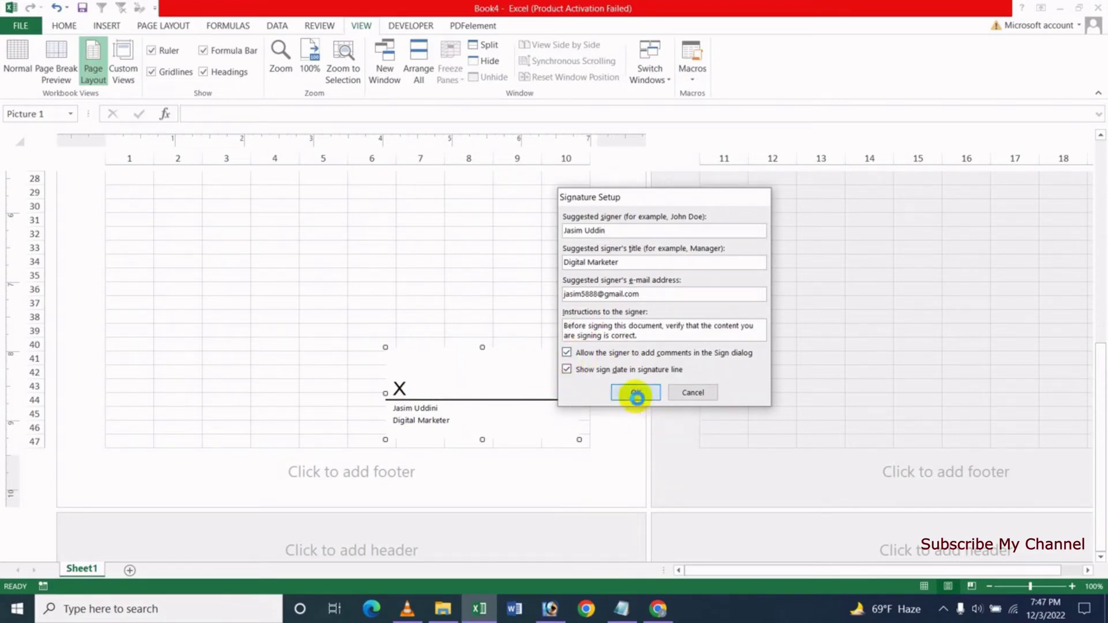
pyautogui.click(635, 394)
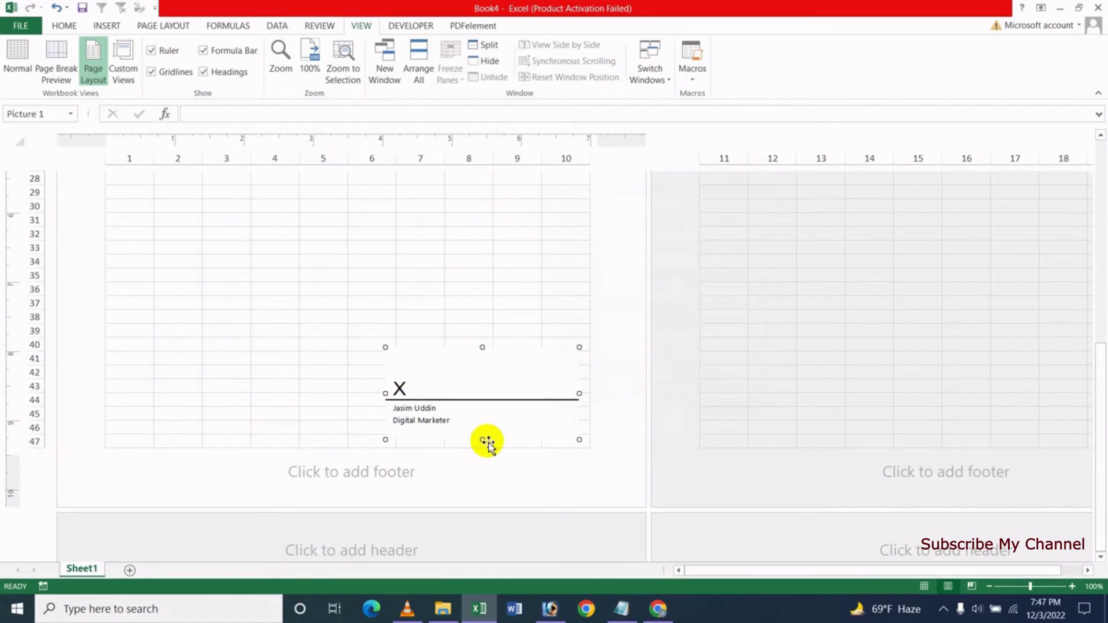
# Start signing the line and save the workbook as jasim12 in a signature-supporting format.
pyautogui.rightClick(471, 398)
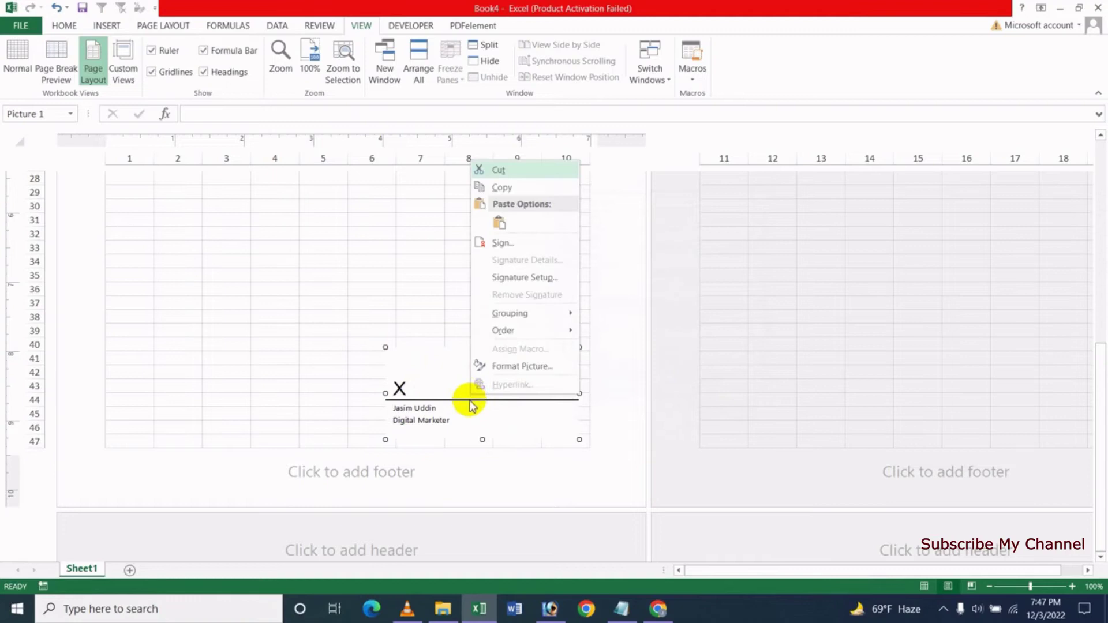
pyautogui.click(512, 244)
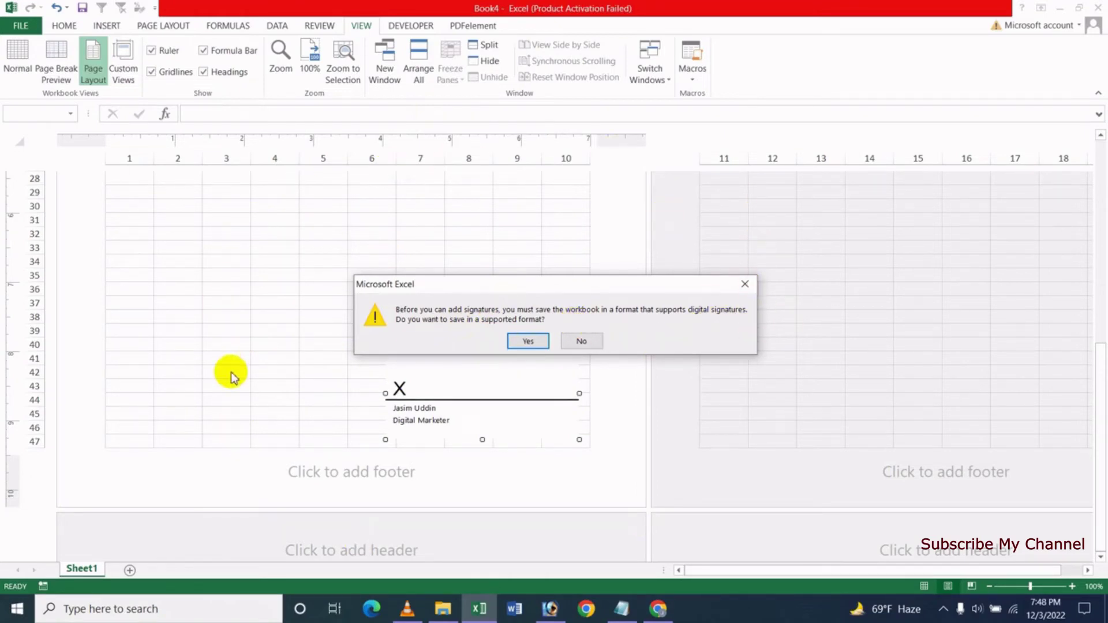
pyautogui.click(526, 341)
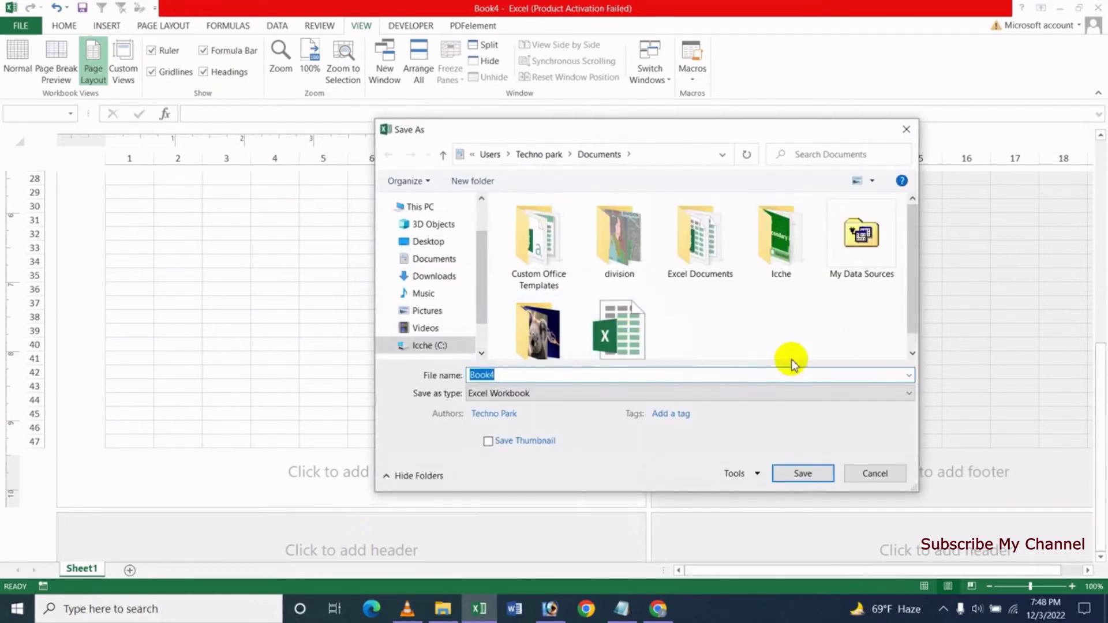
pyautogui.write('jasim')
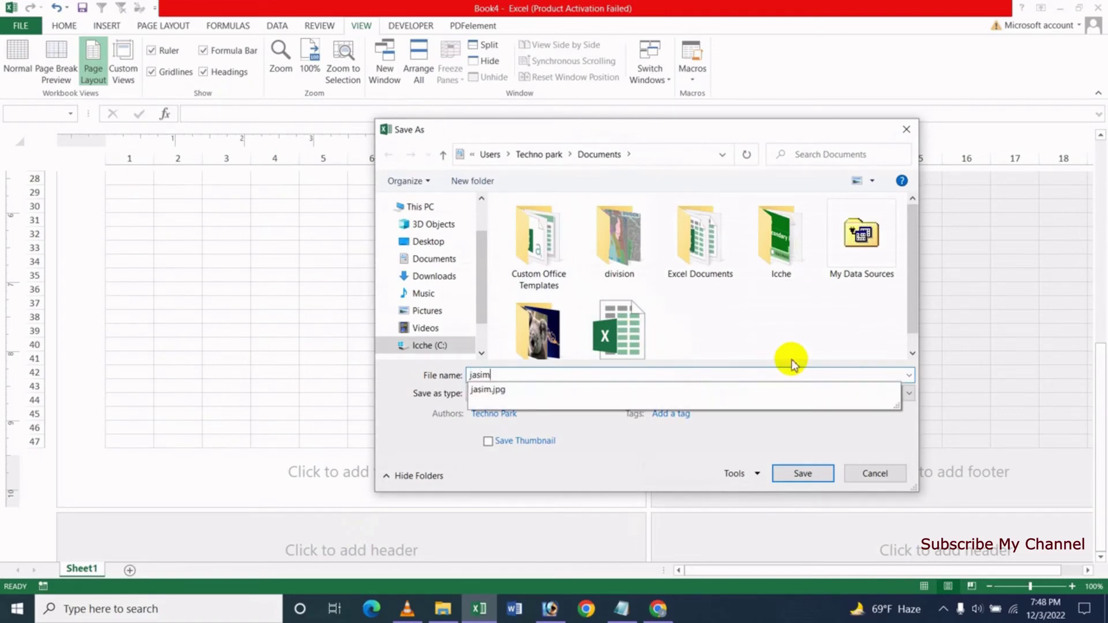
pyautogui.write('122')
pyautogui.press('Return')
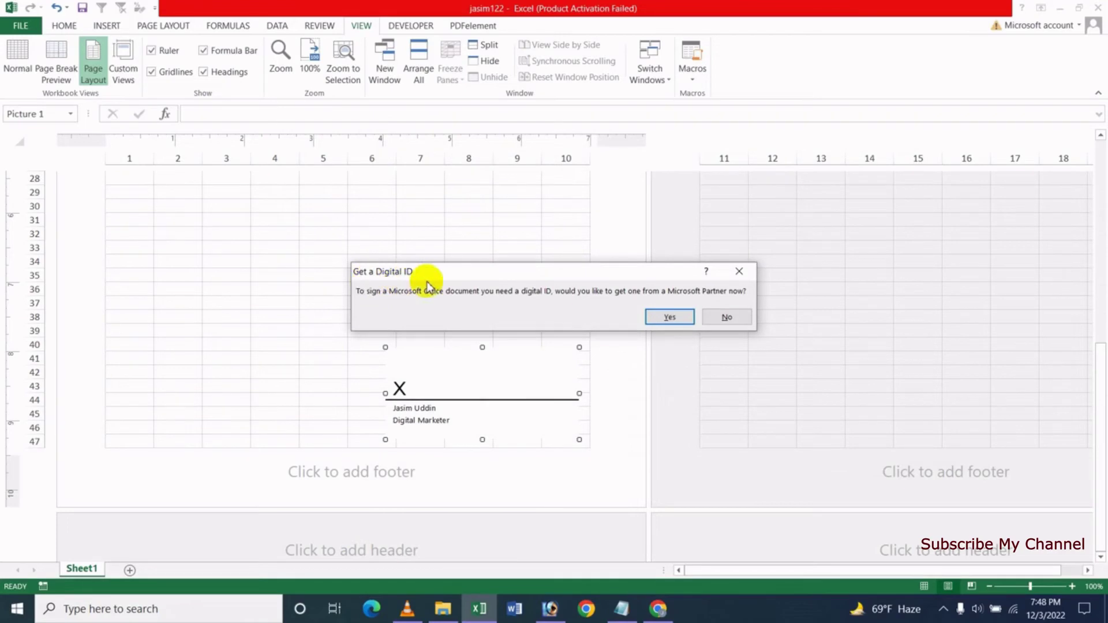
# Move the Get a Digital ID prompt aside and accept getting an ID from a Microsoft partner.
pyautogui.moveTo(478, 274); pyautogui.dragTo(433, 275)
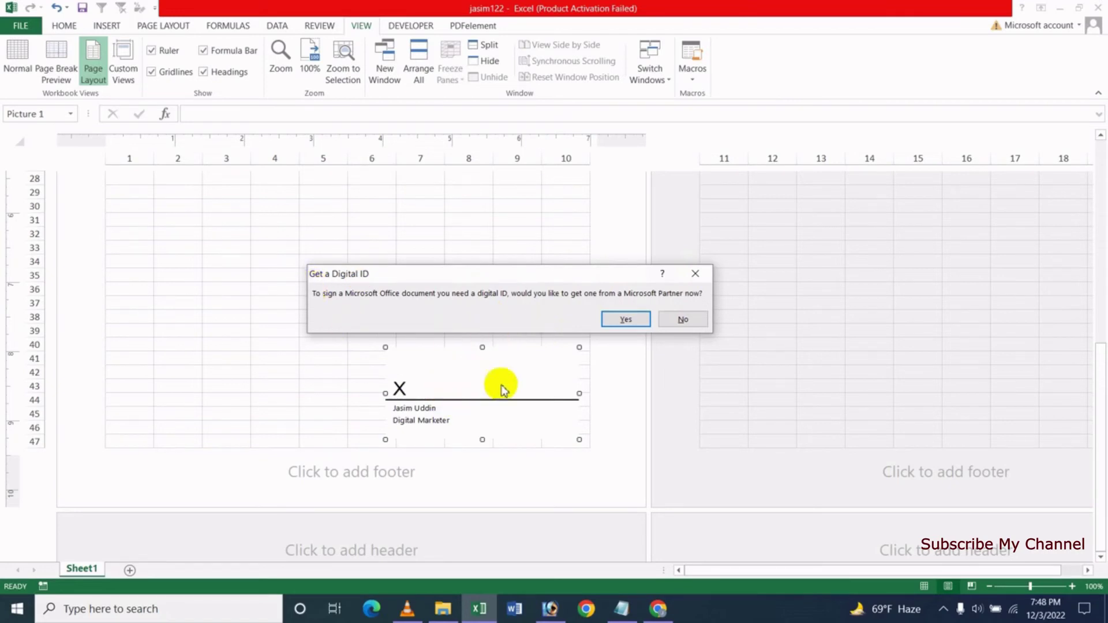
pyautogui.moveTo(489, 278); pyautogui.dragTo(474, 221)
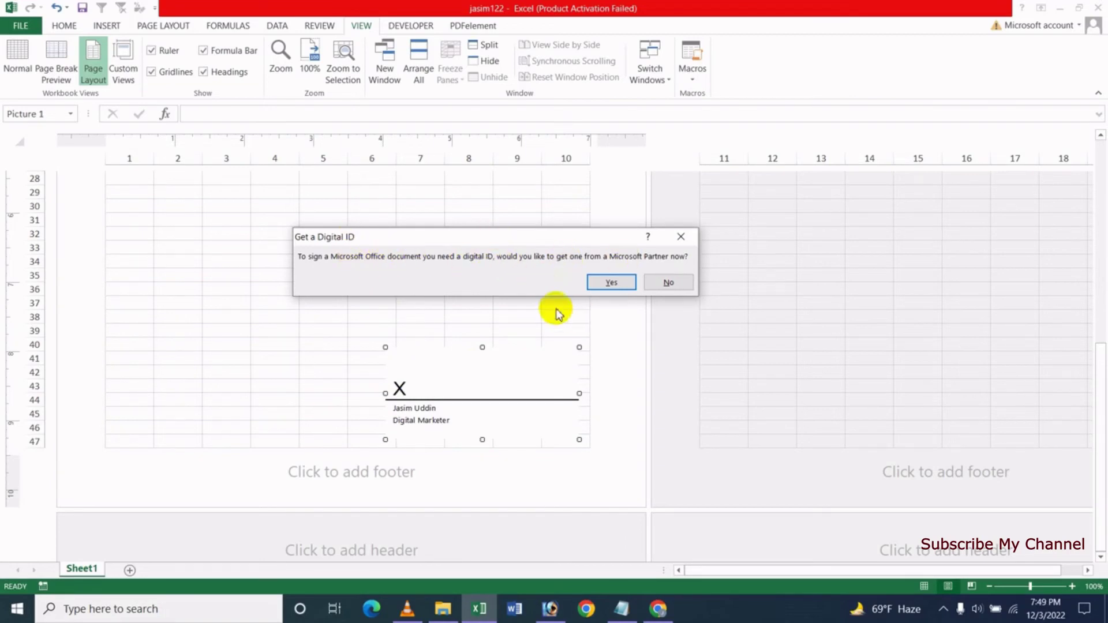
pyautogui.click(602, 282)
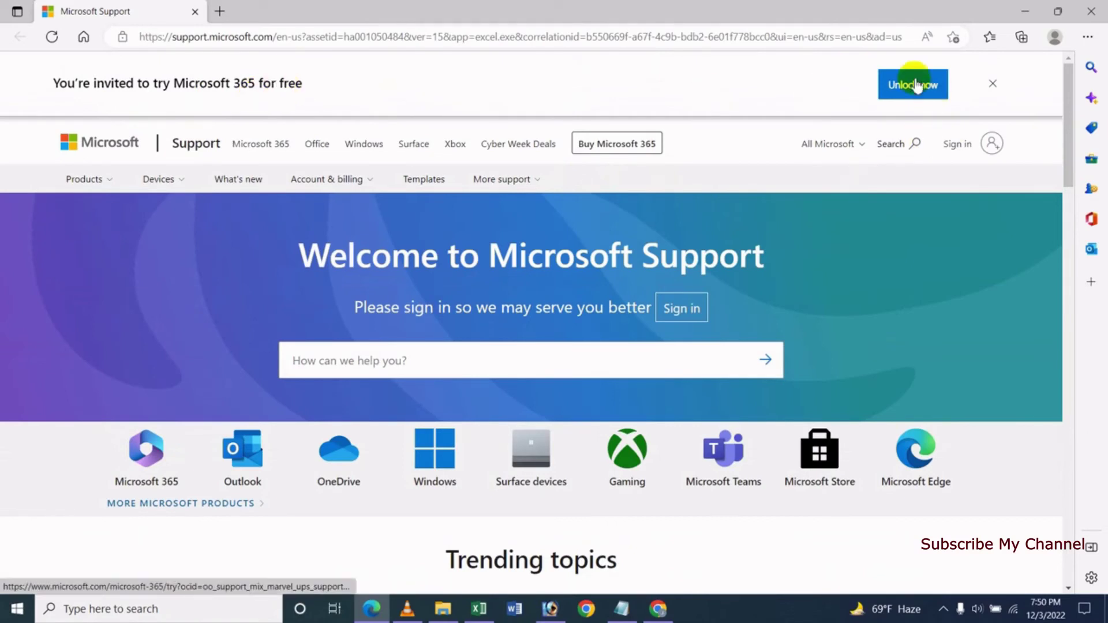
# Follow the Unlock now offer to the Microsoft 365 page, then return to the jasim122 workbook.
pyautogui.click(934, 98)
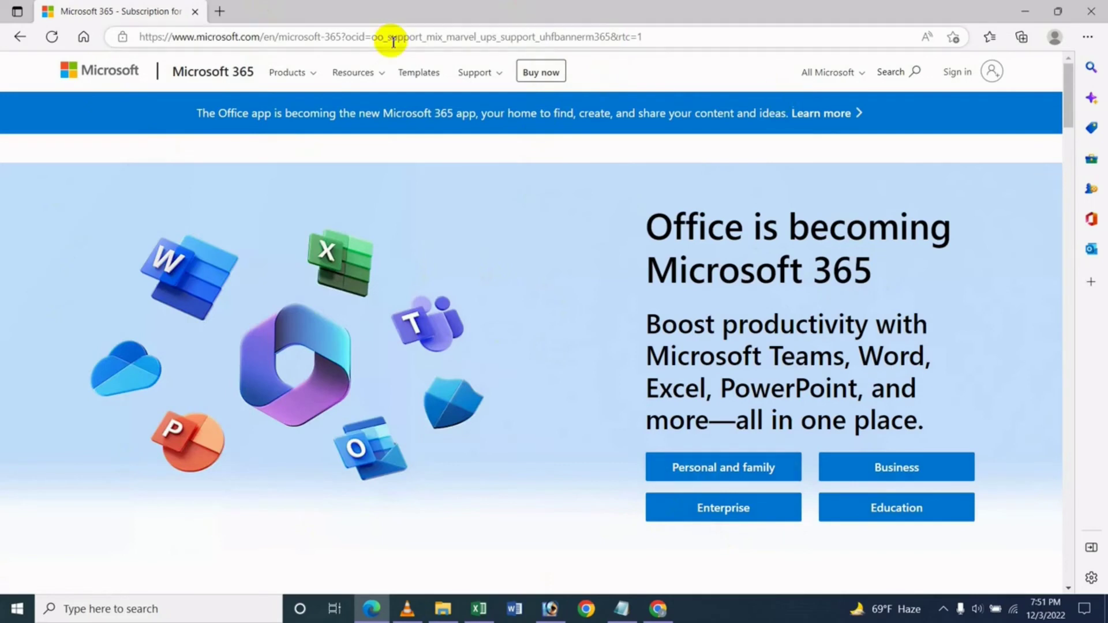
pyautogui.moveTo(477, 329)
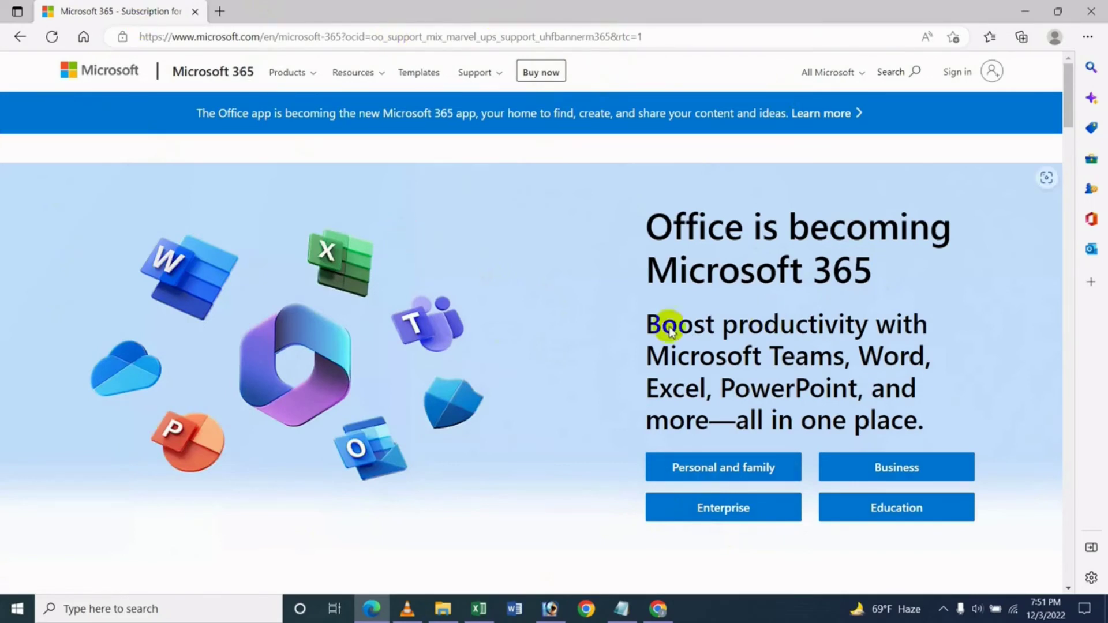
pyautogui.click(479, 609)
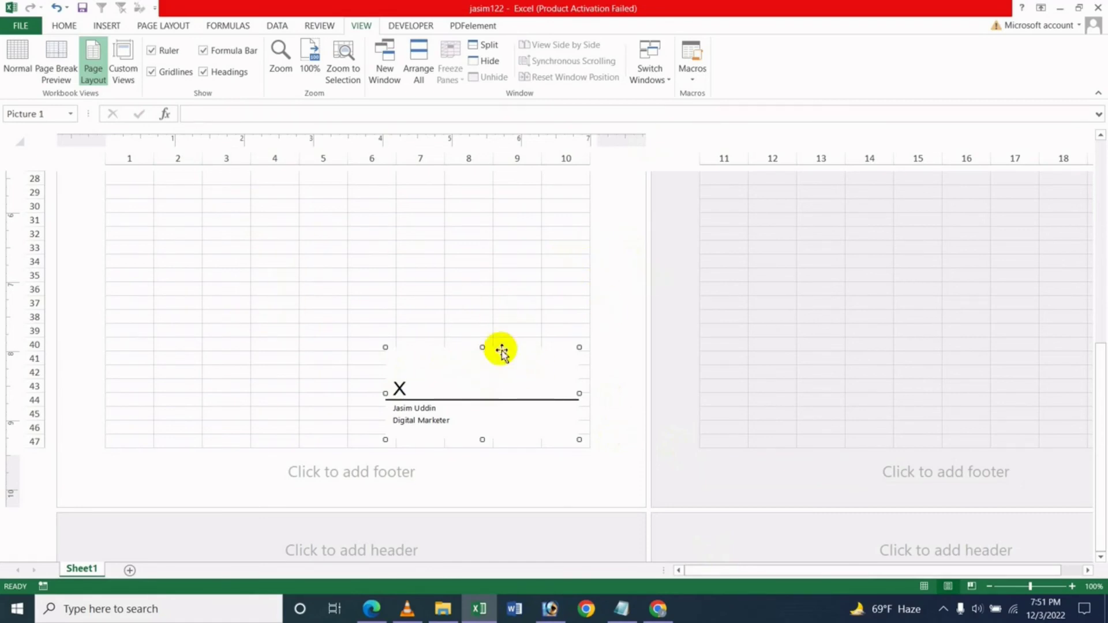
pyautogui.click(658, 609)
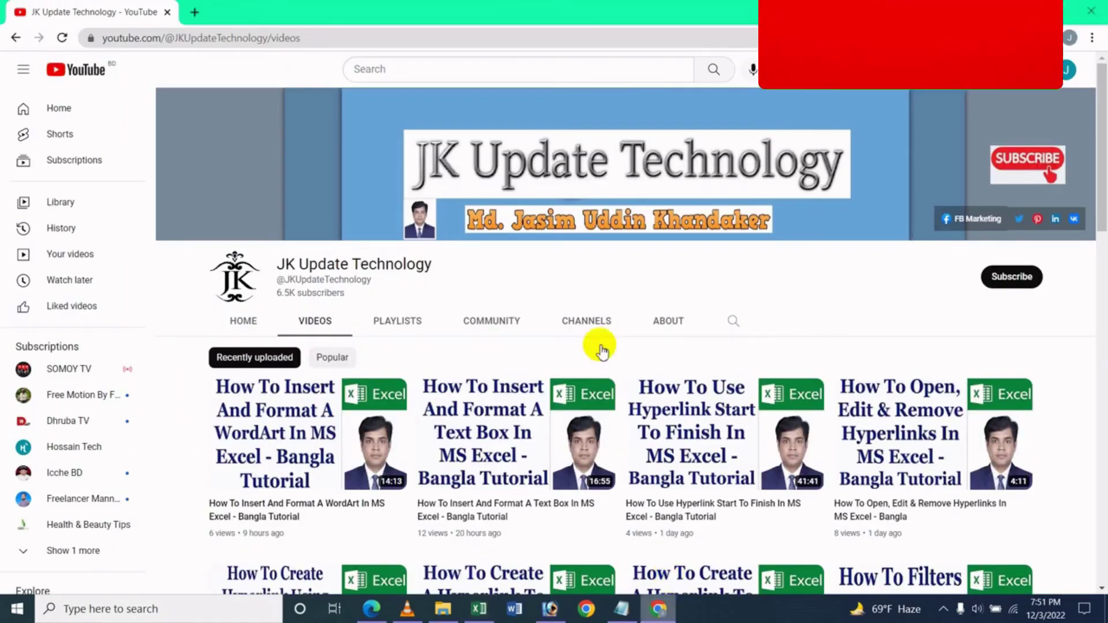
pyautogui.click(478, 608)
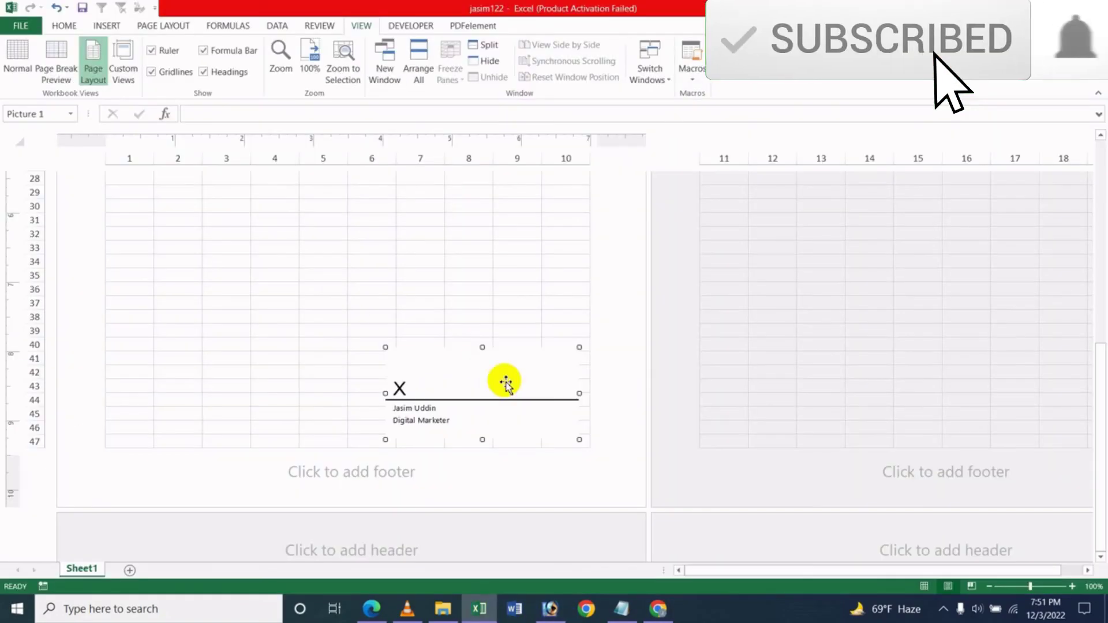
pyautogui.click(369, 606)
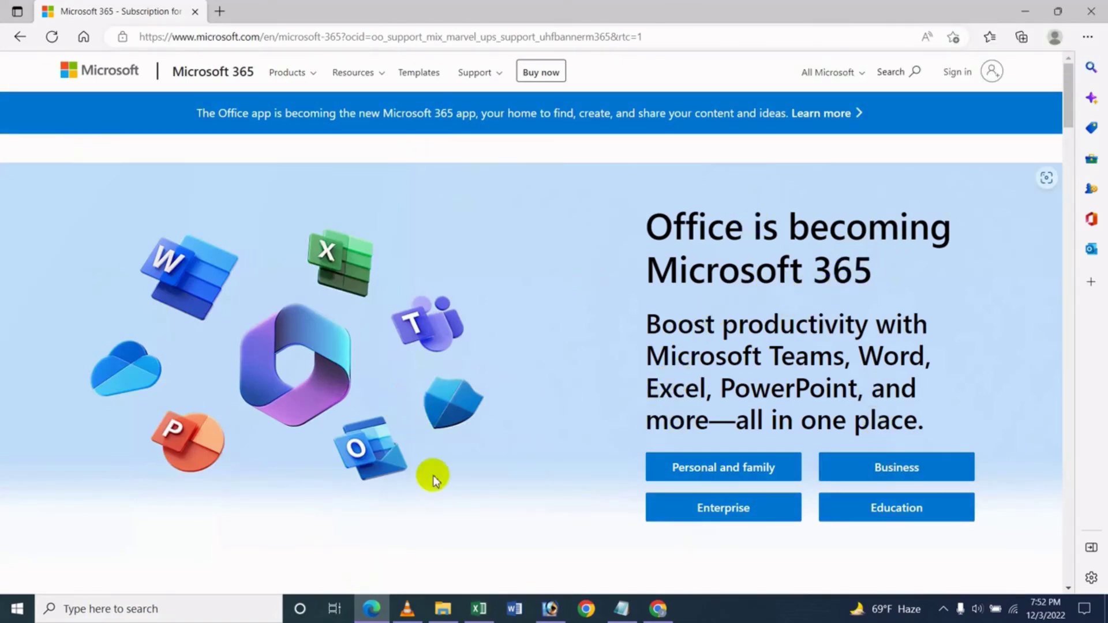
pyautogui.click(478, 608)
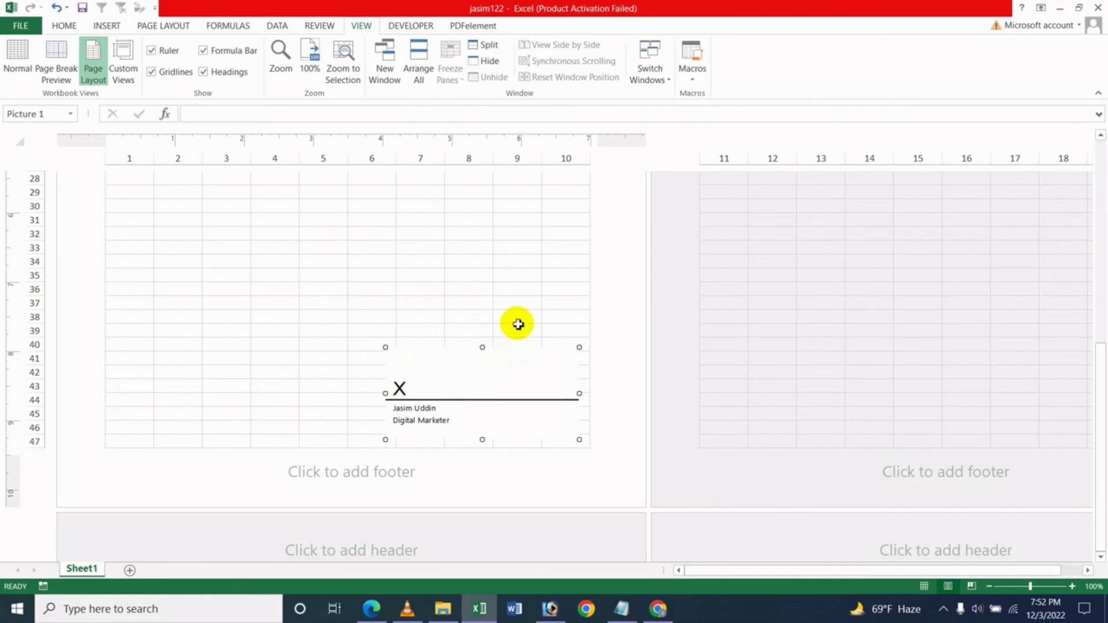
# Deselect the signature picture by clicking empty cells so the unsigned line shows plainly.
pyautogui.click(324, 249)
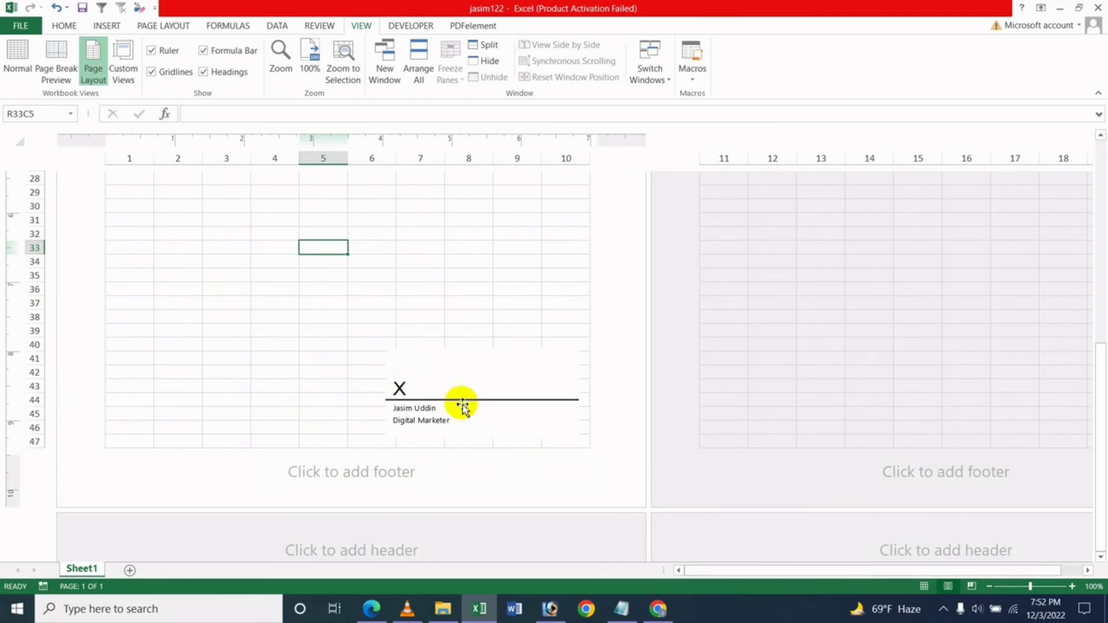
pyautogui.click(351, 303)
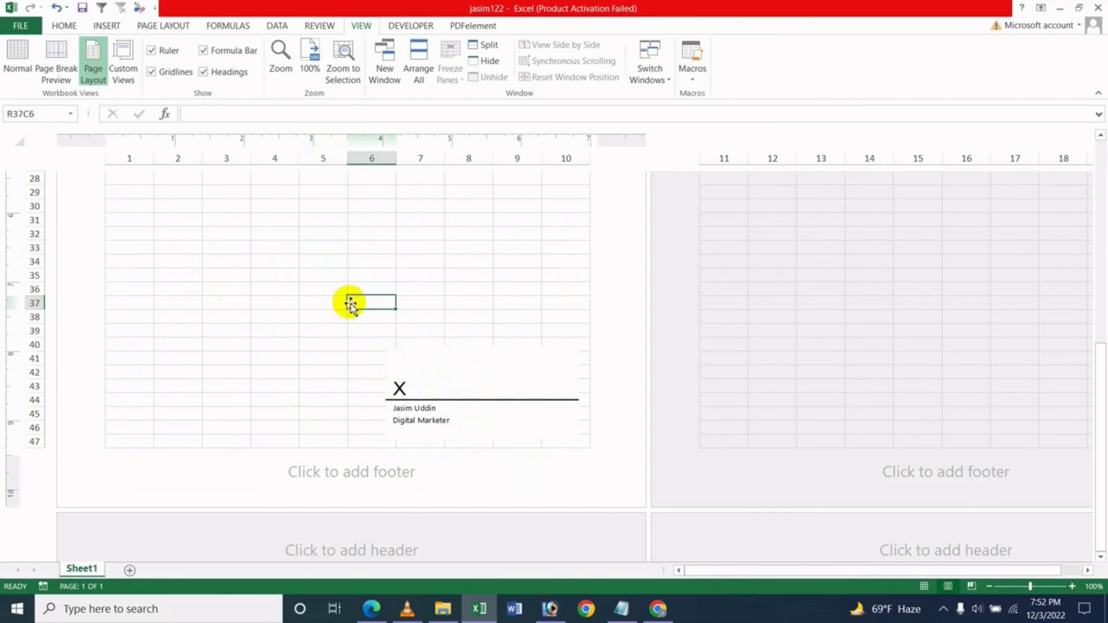